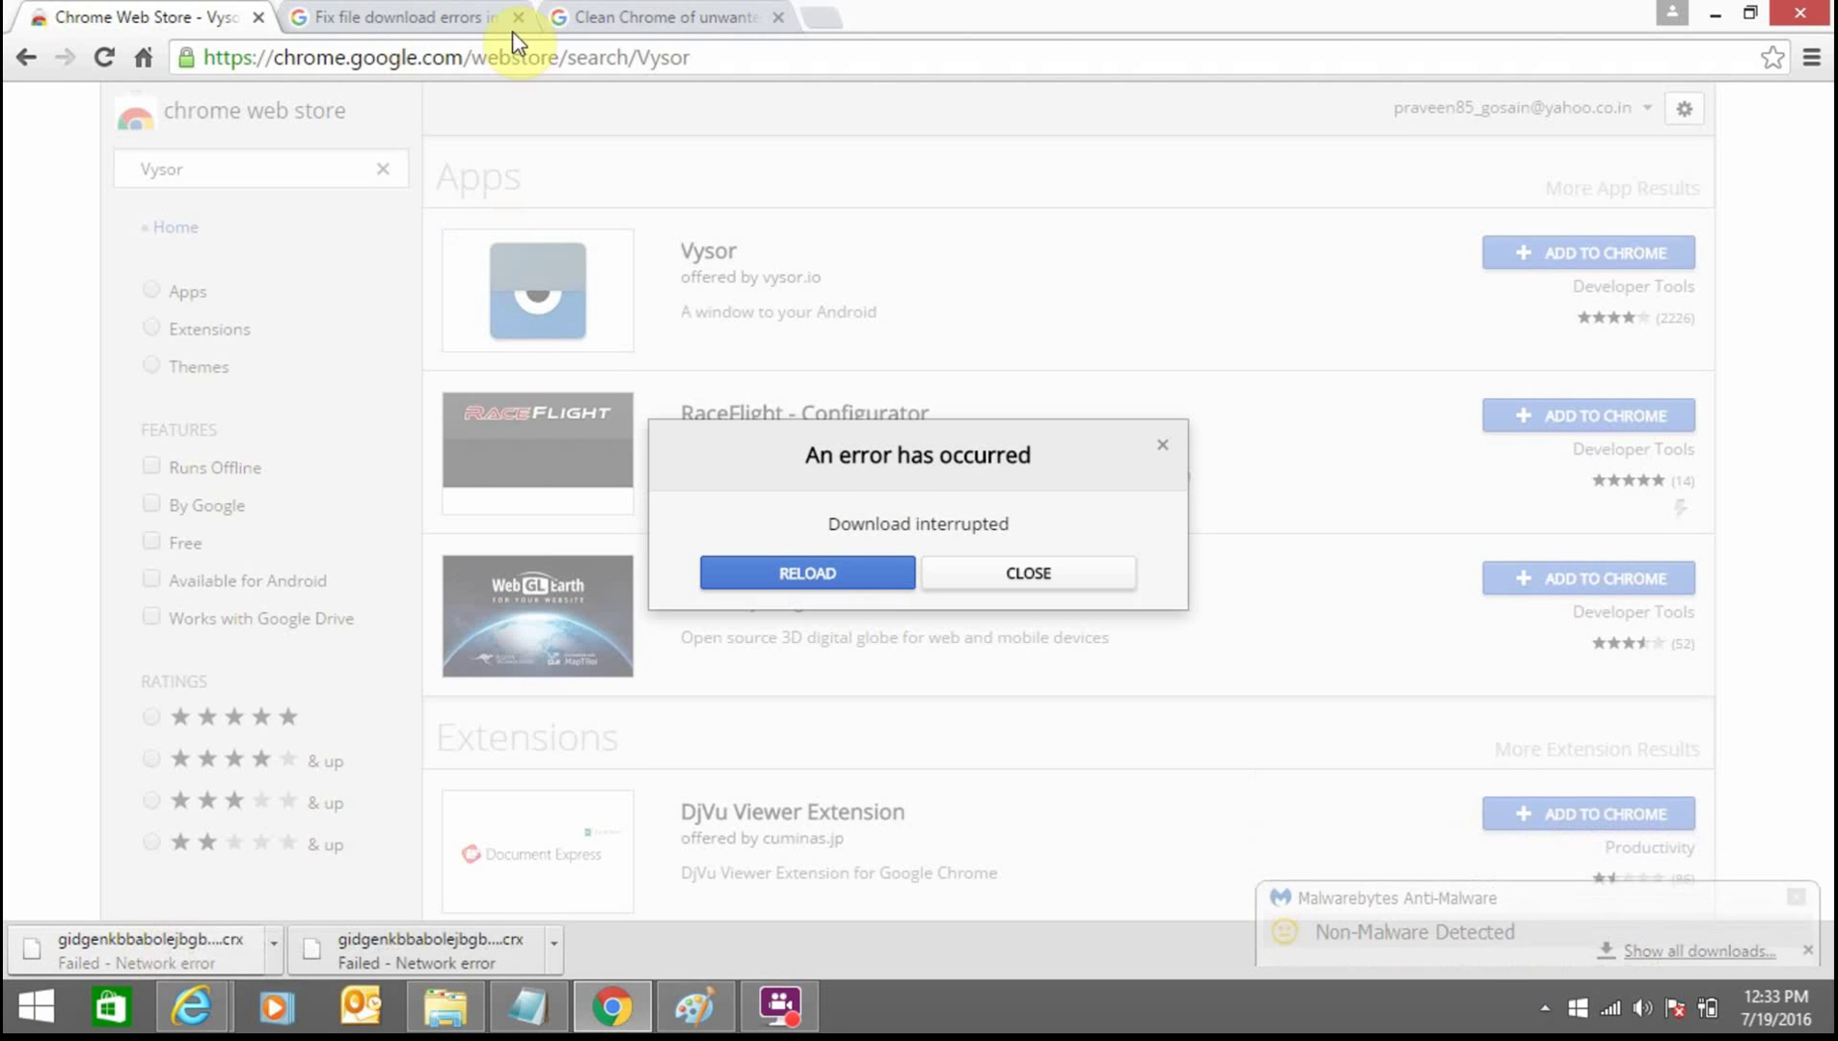
Open Step 1's 'Chrome Cleanup Tool website' link from the cleaning help article in a new tab
click(639, 13)
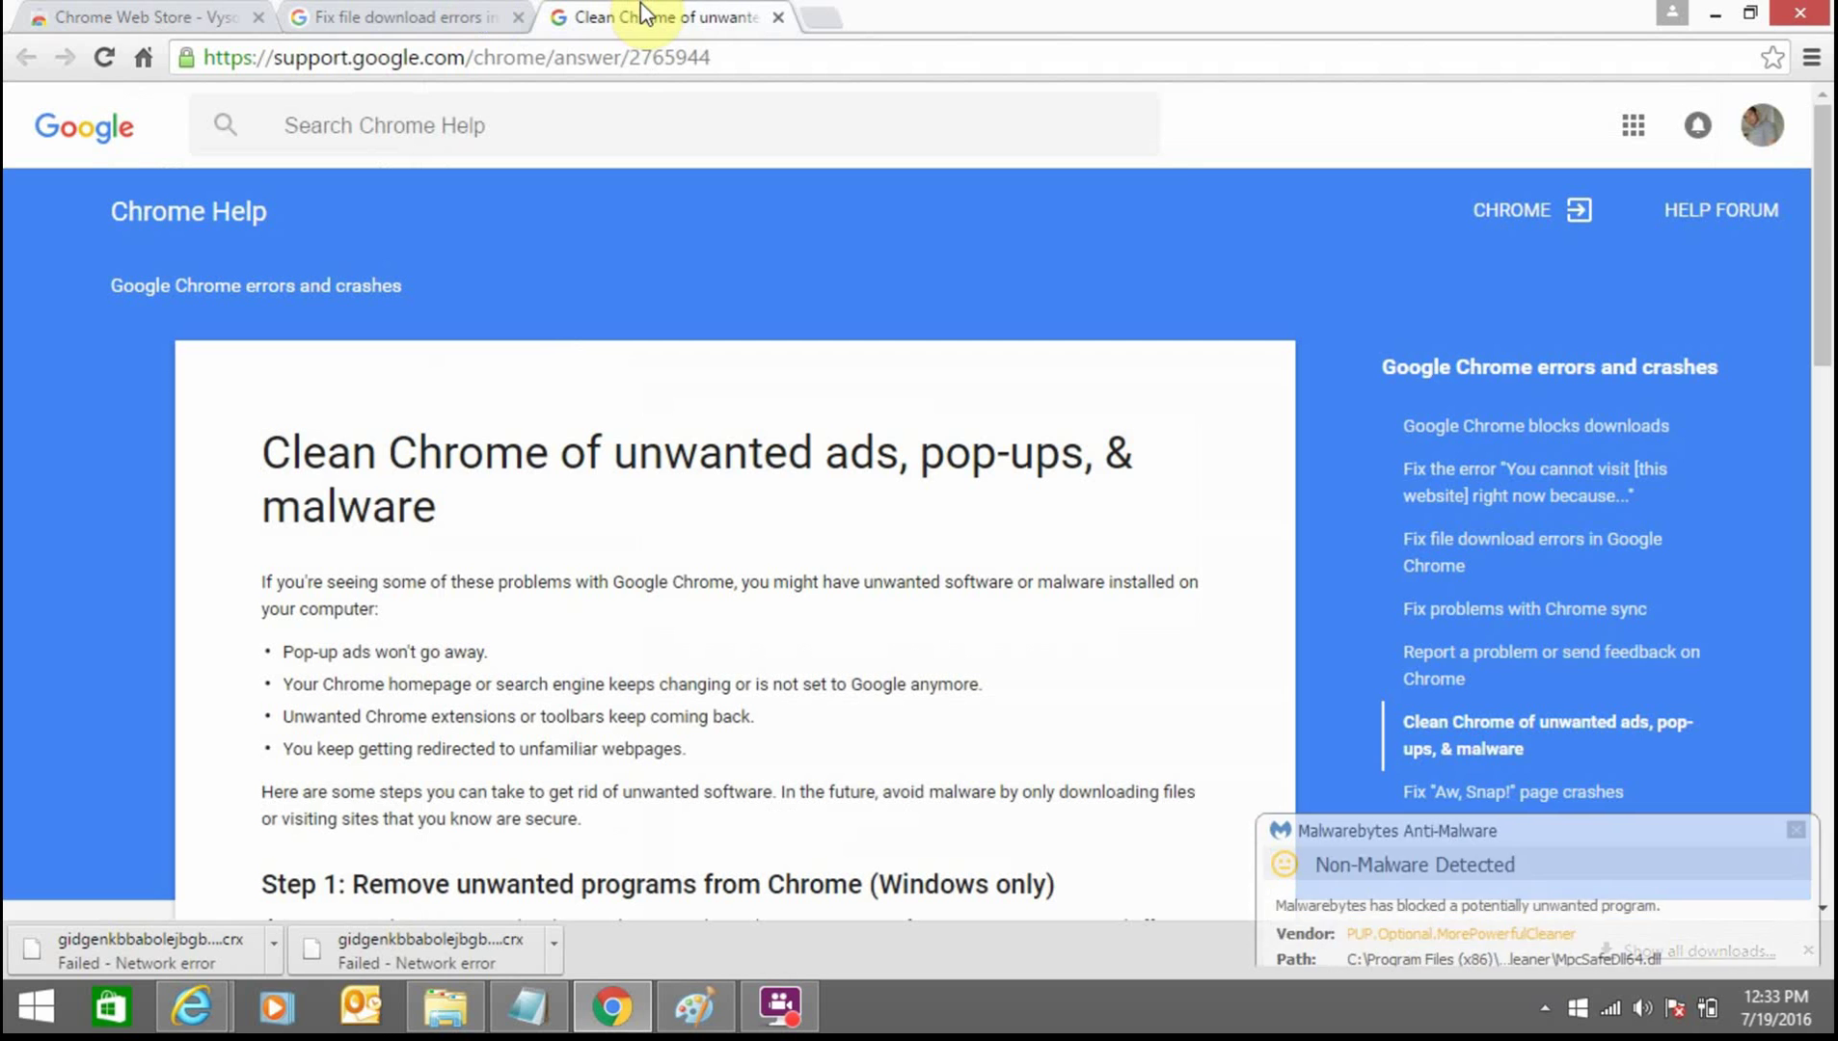
drag(1829, 224, 1830, 362)
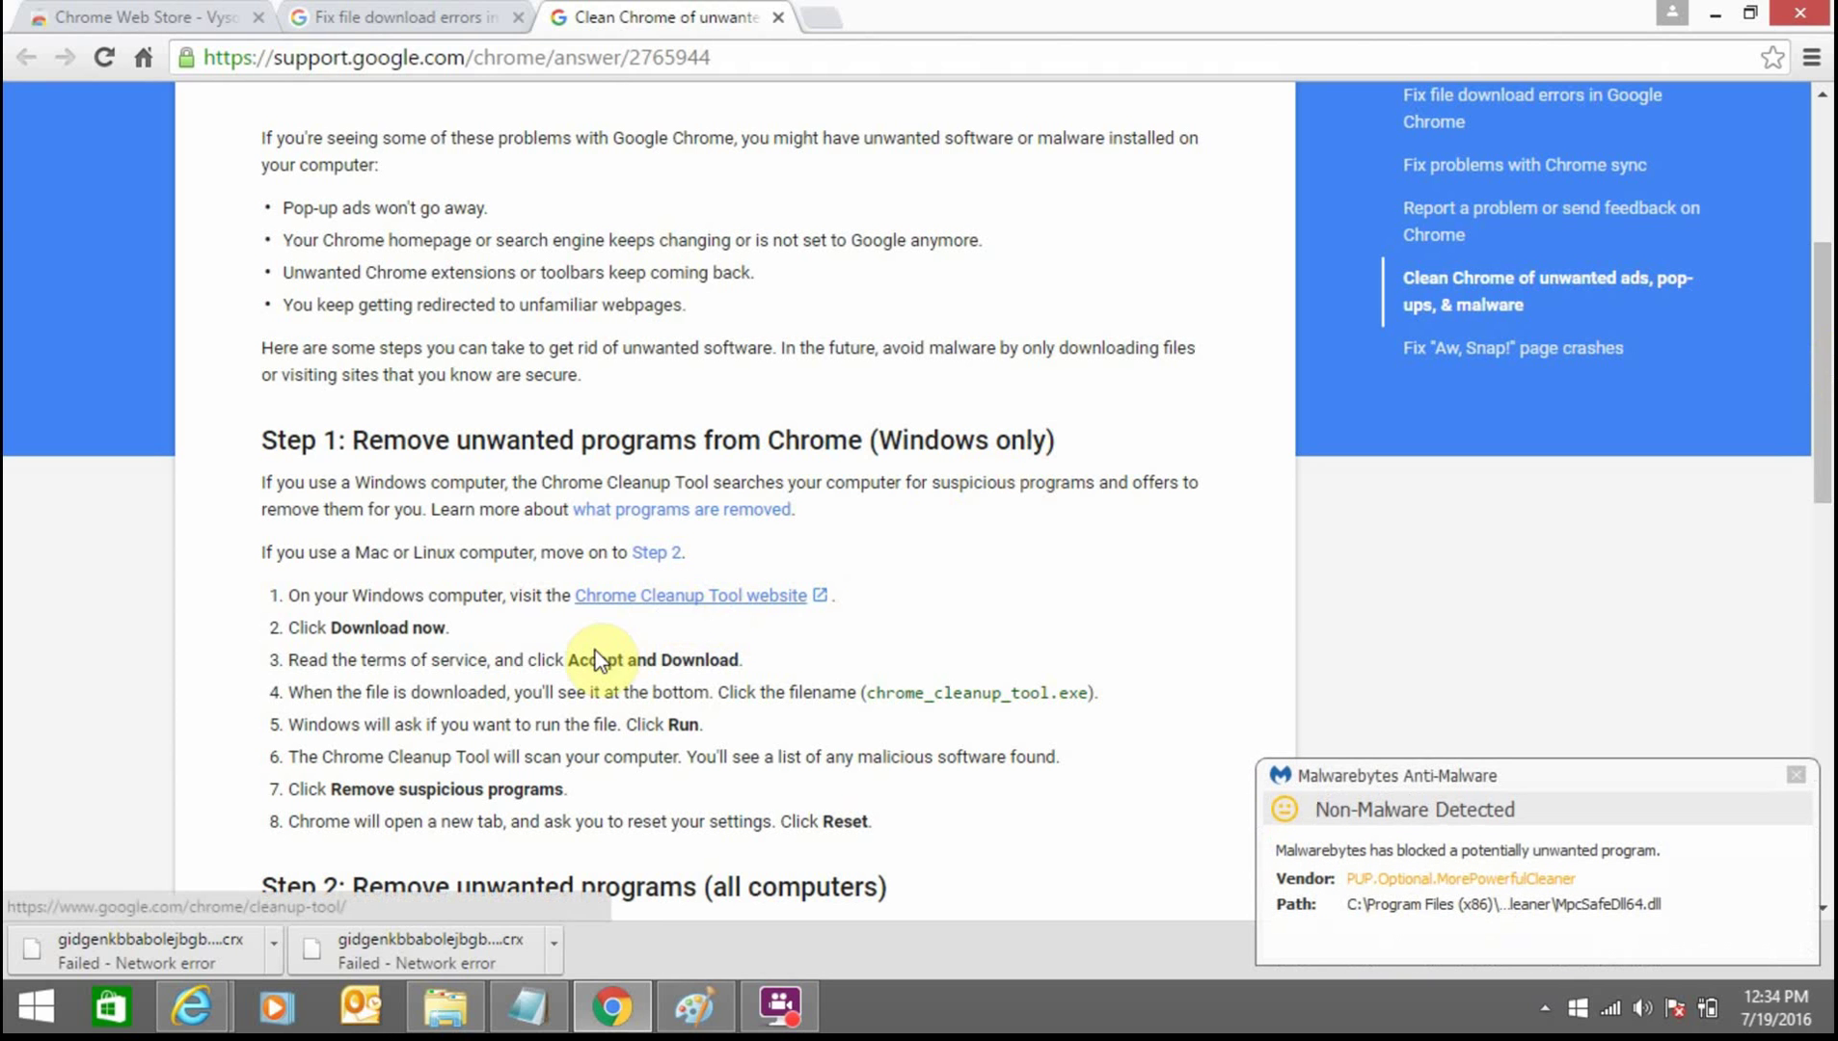
right_click(657, 611)
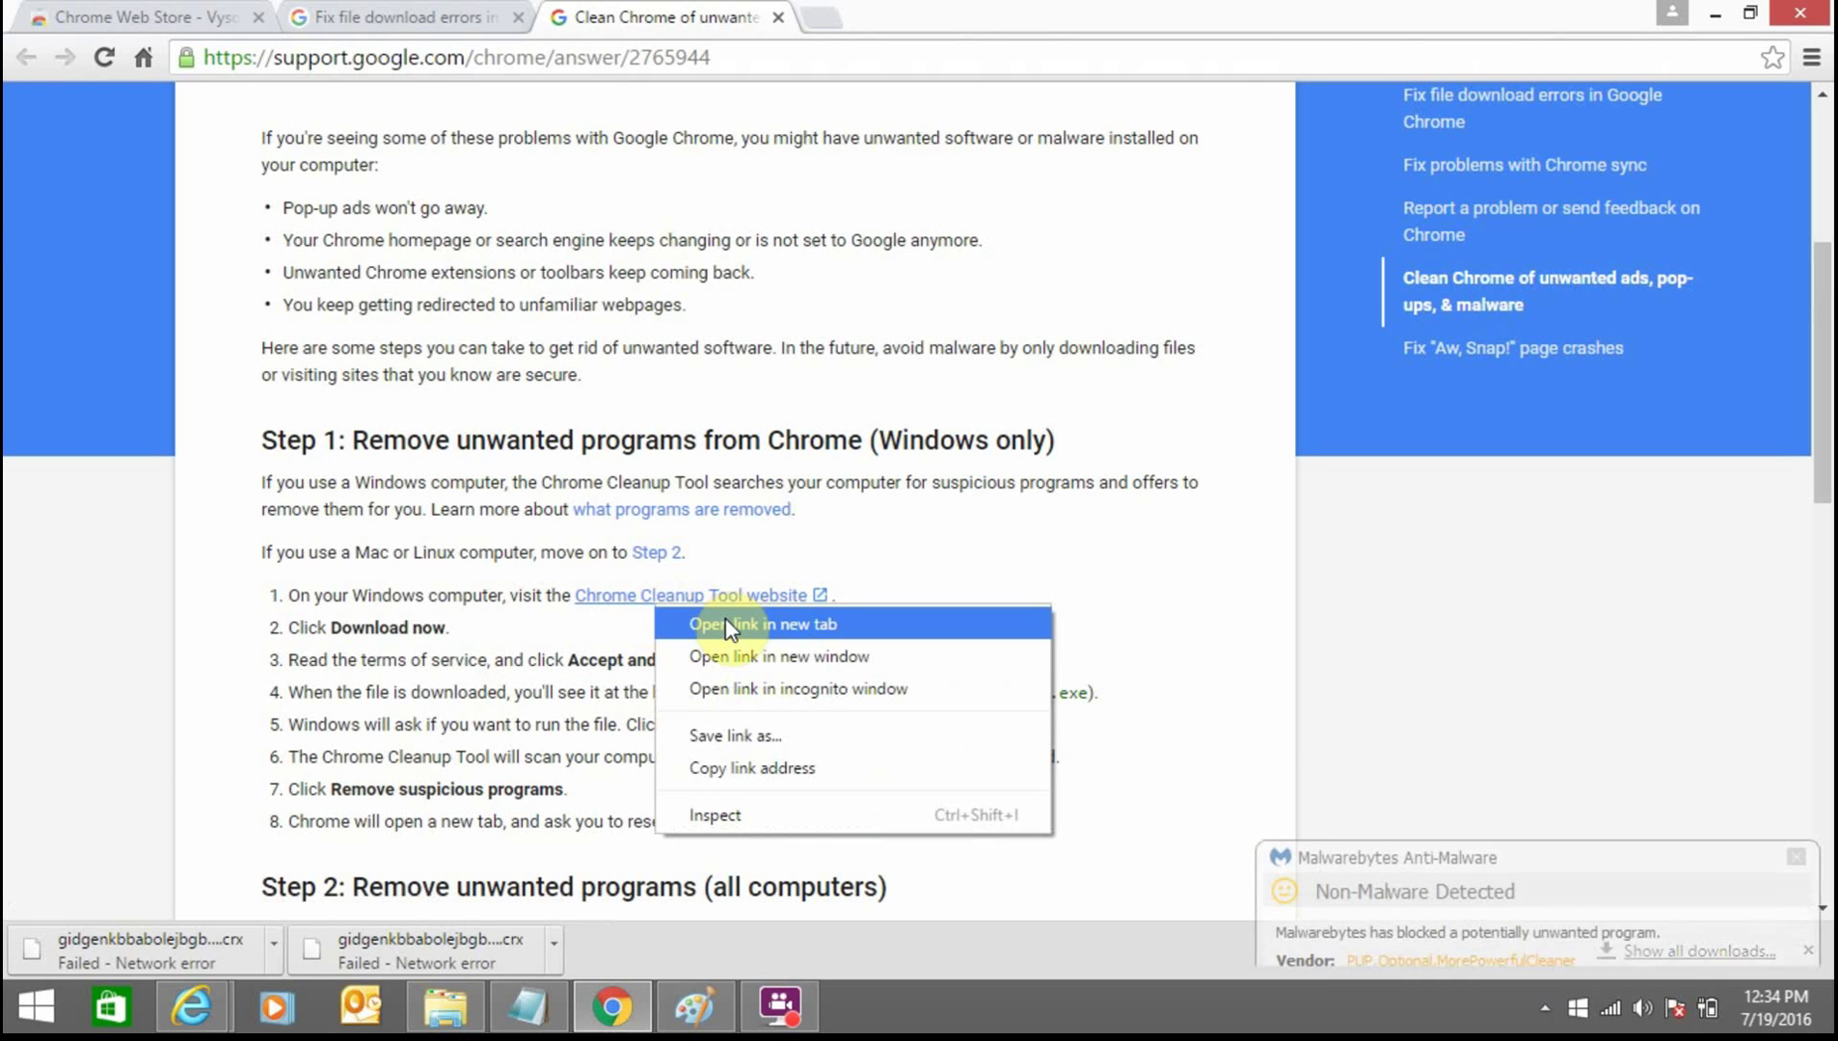
click(732, 626)
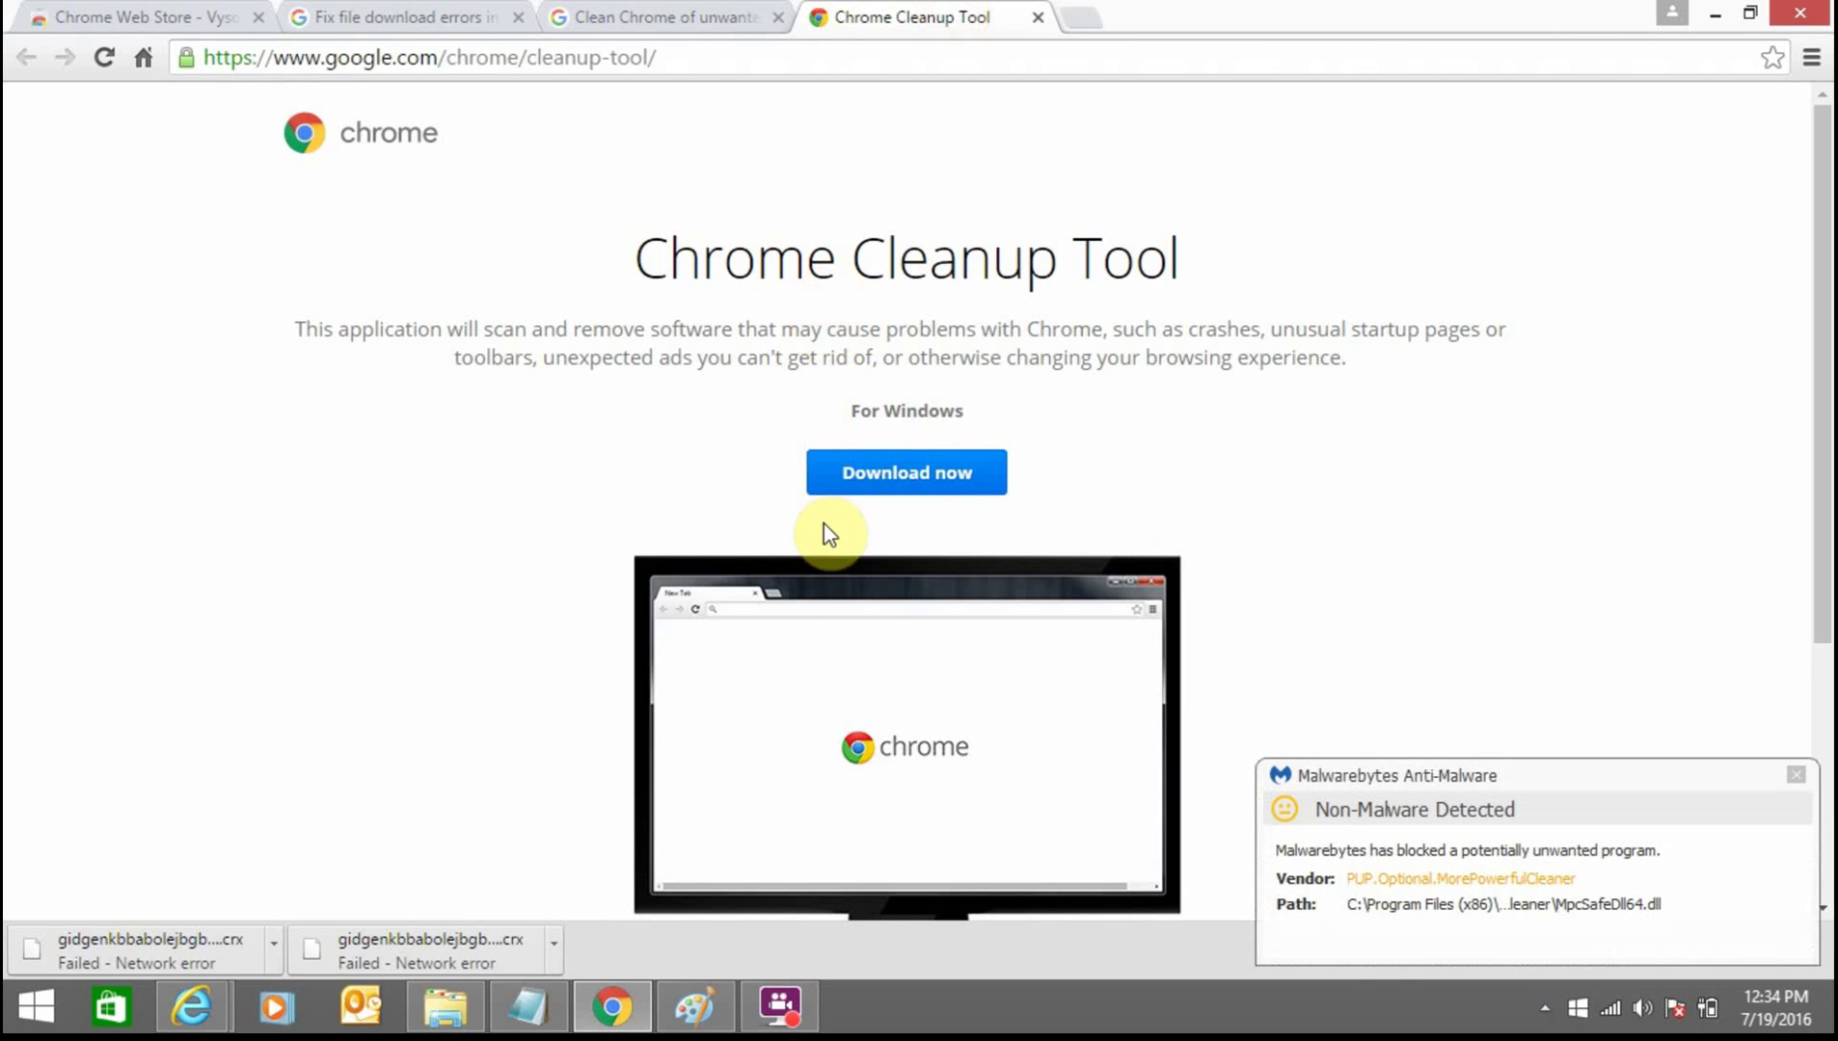
Download chrome_cleanup_tool.exe, accepting the terms of service
click(933, 494)
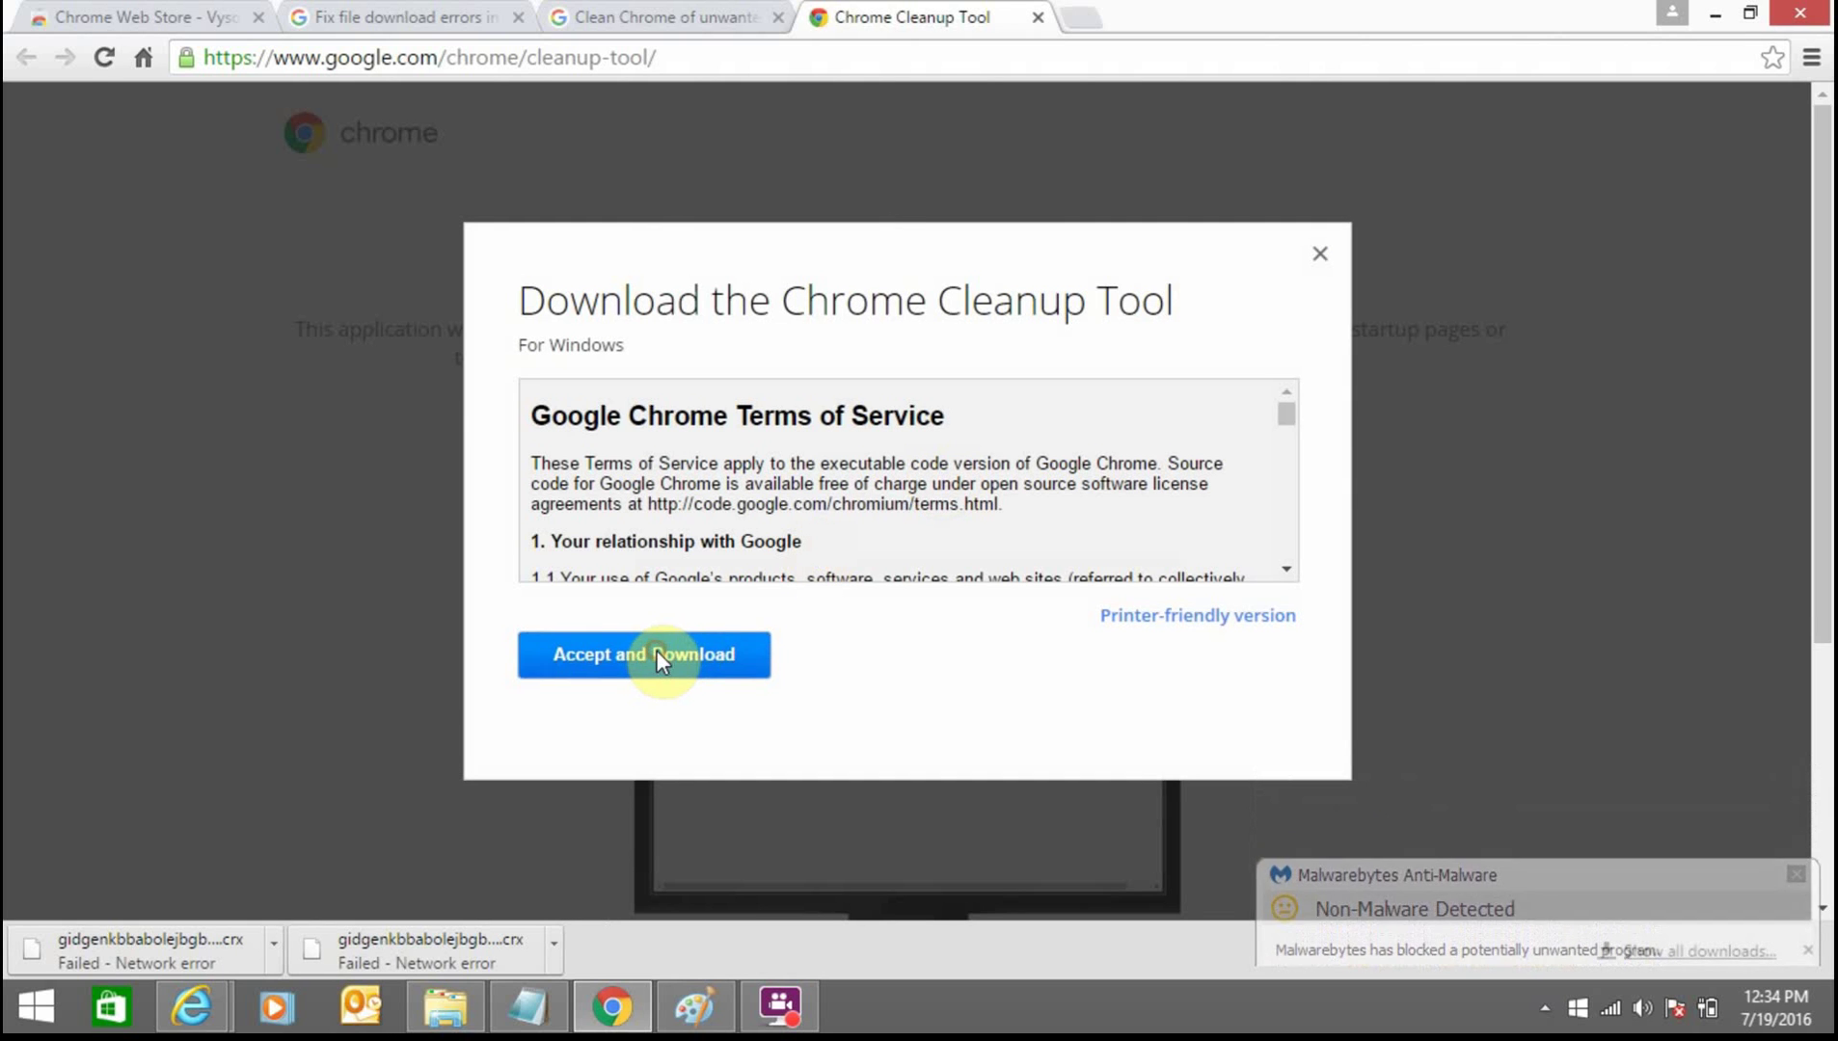
click(657, 654)
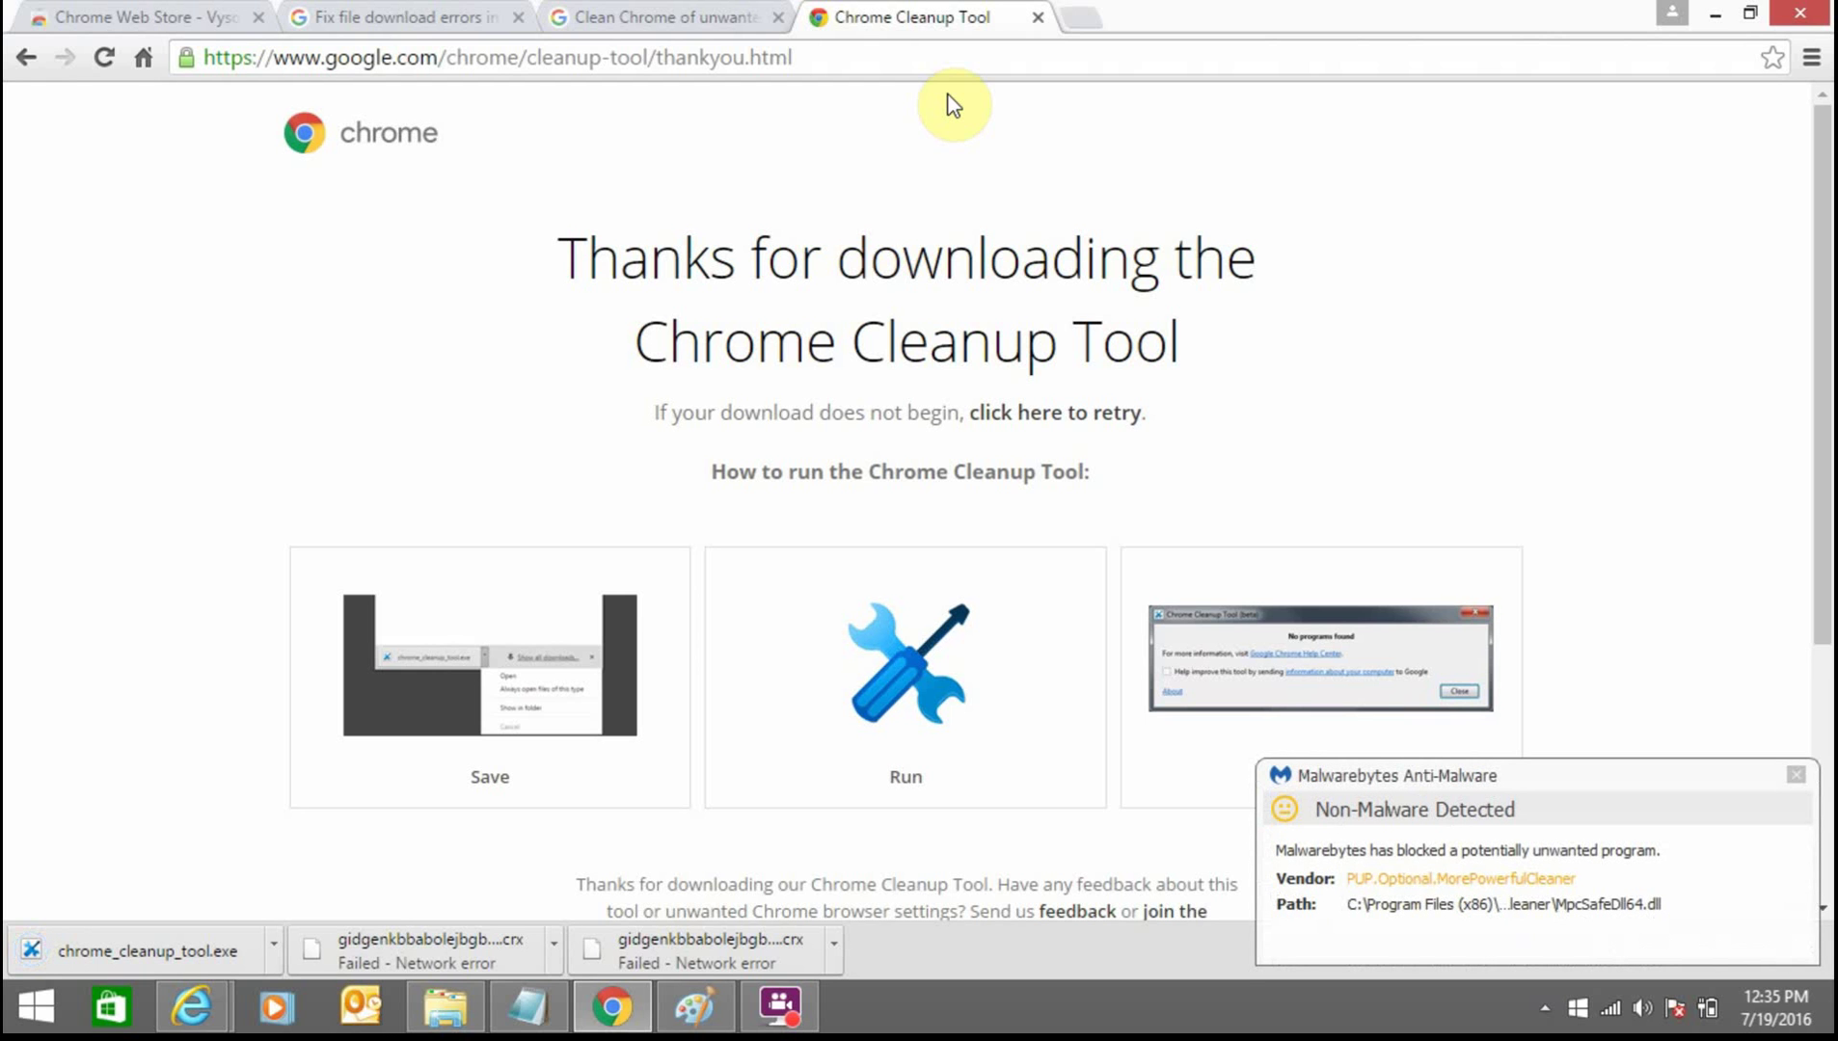
Run the downloaded chrome_cleanup_tool.exe from the downloads bar and let it find XTab and MySearch123
click(275, 950)
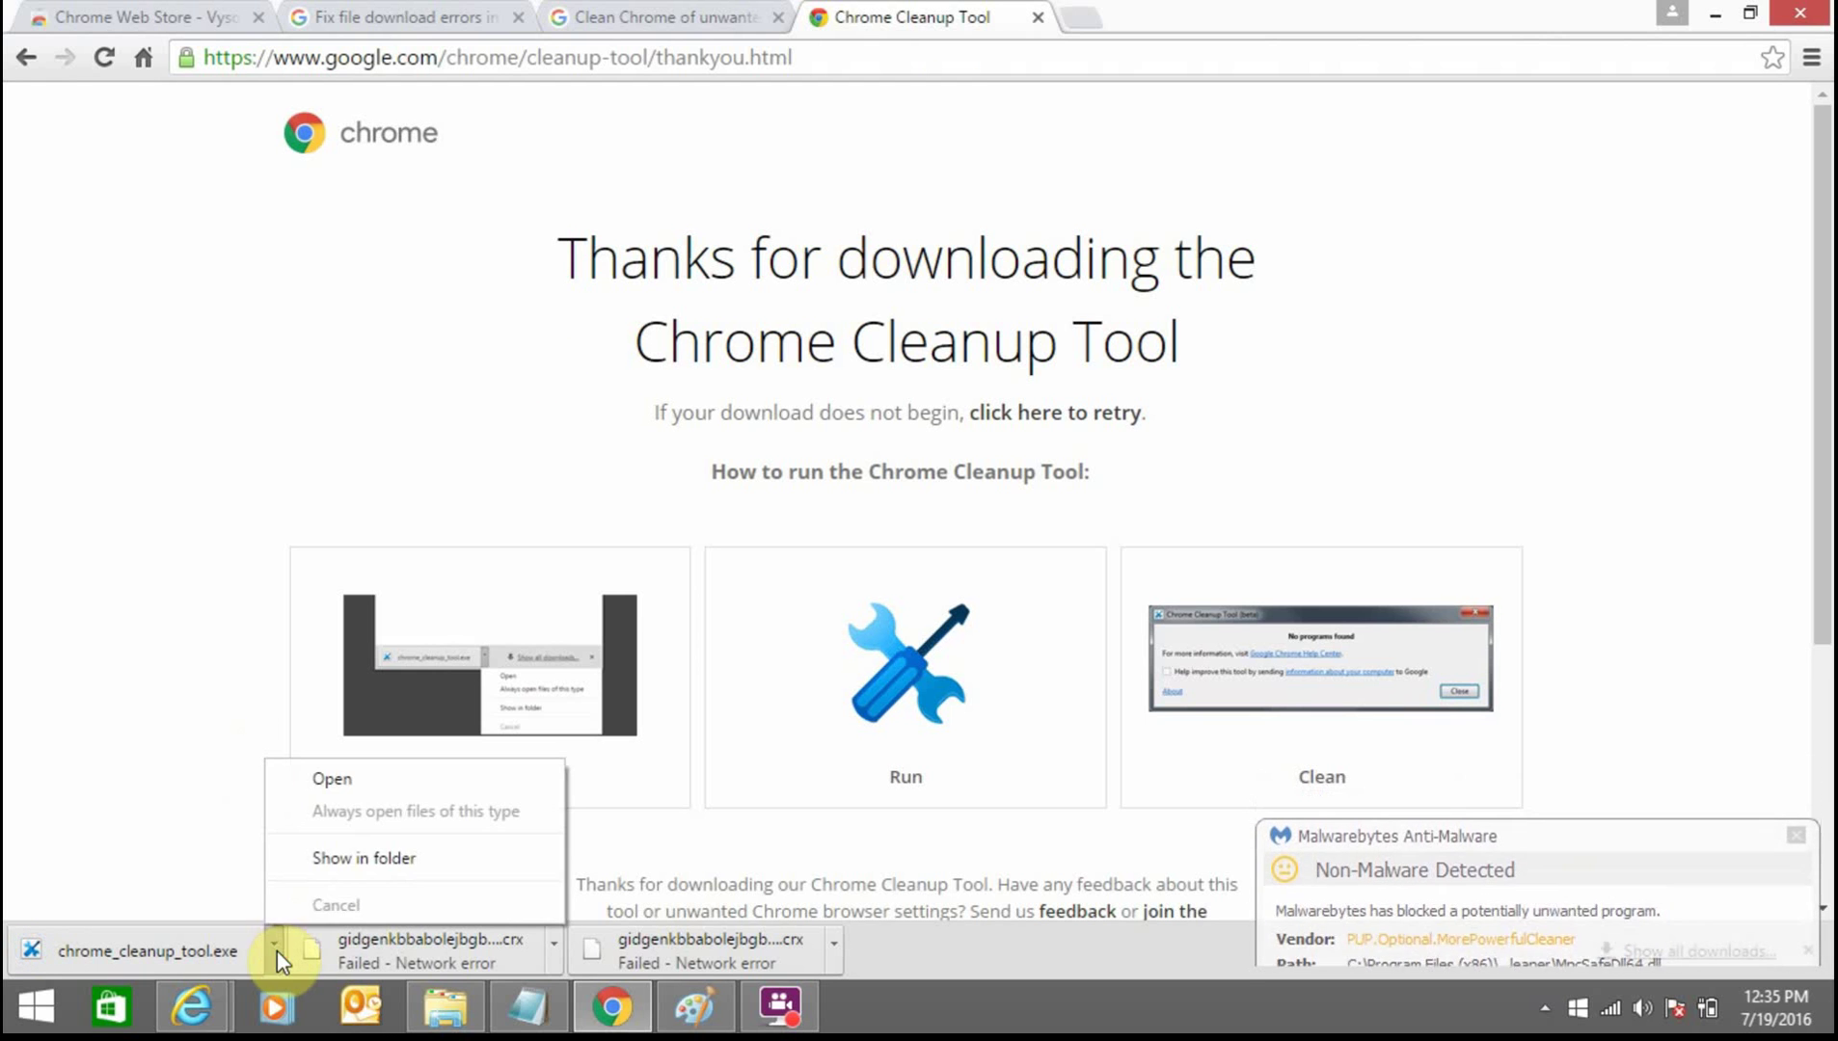
click(393, 777)
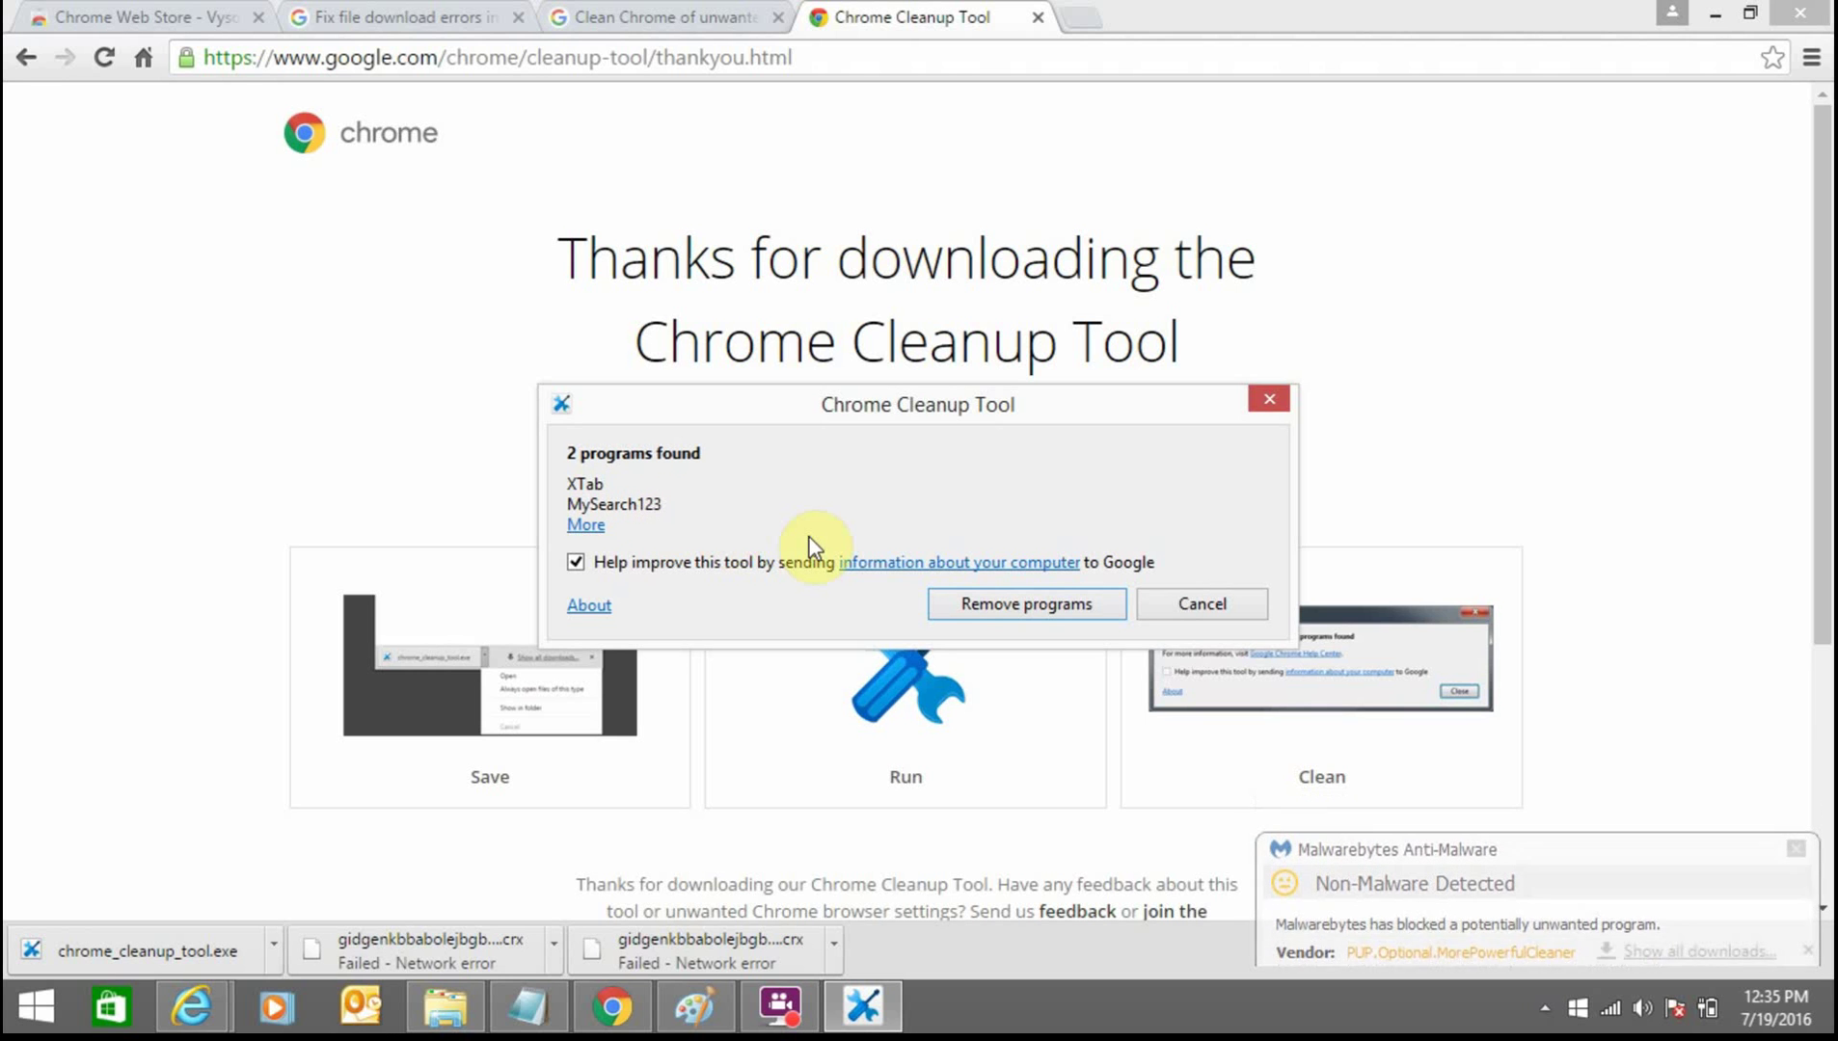
Remove the found programs XTab and MySearch123 and wait for 'Removal complete'
click(1032, 613)
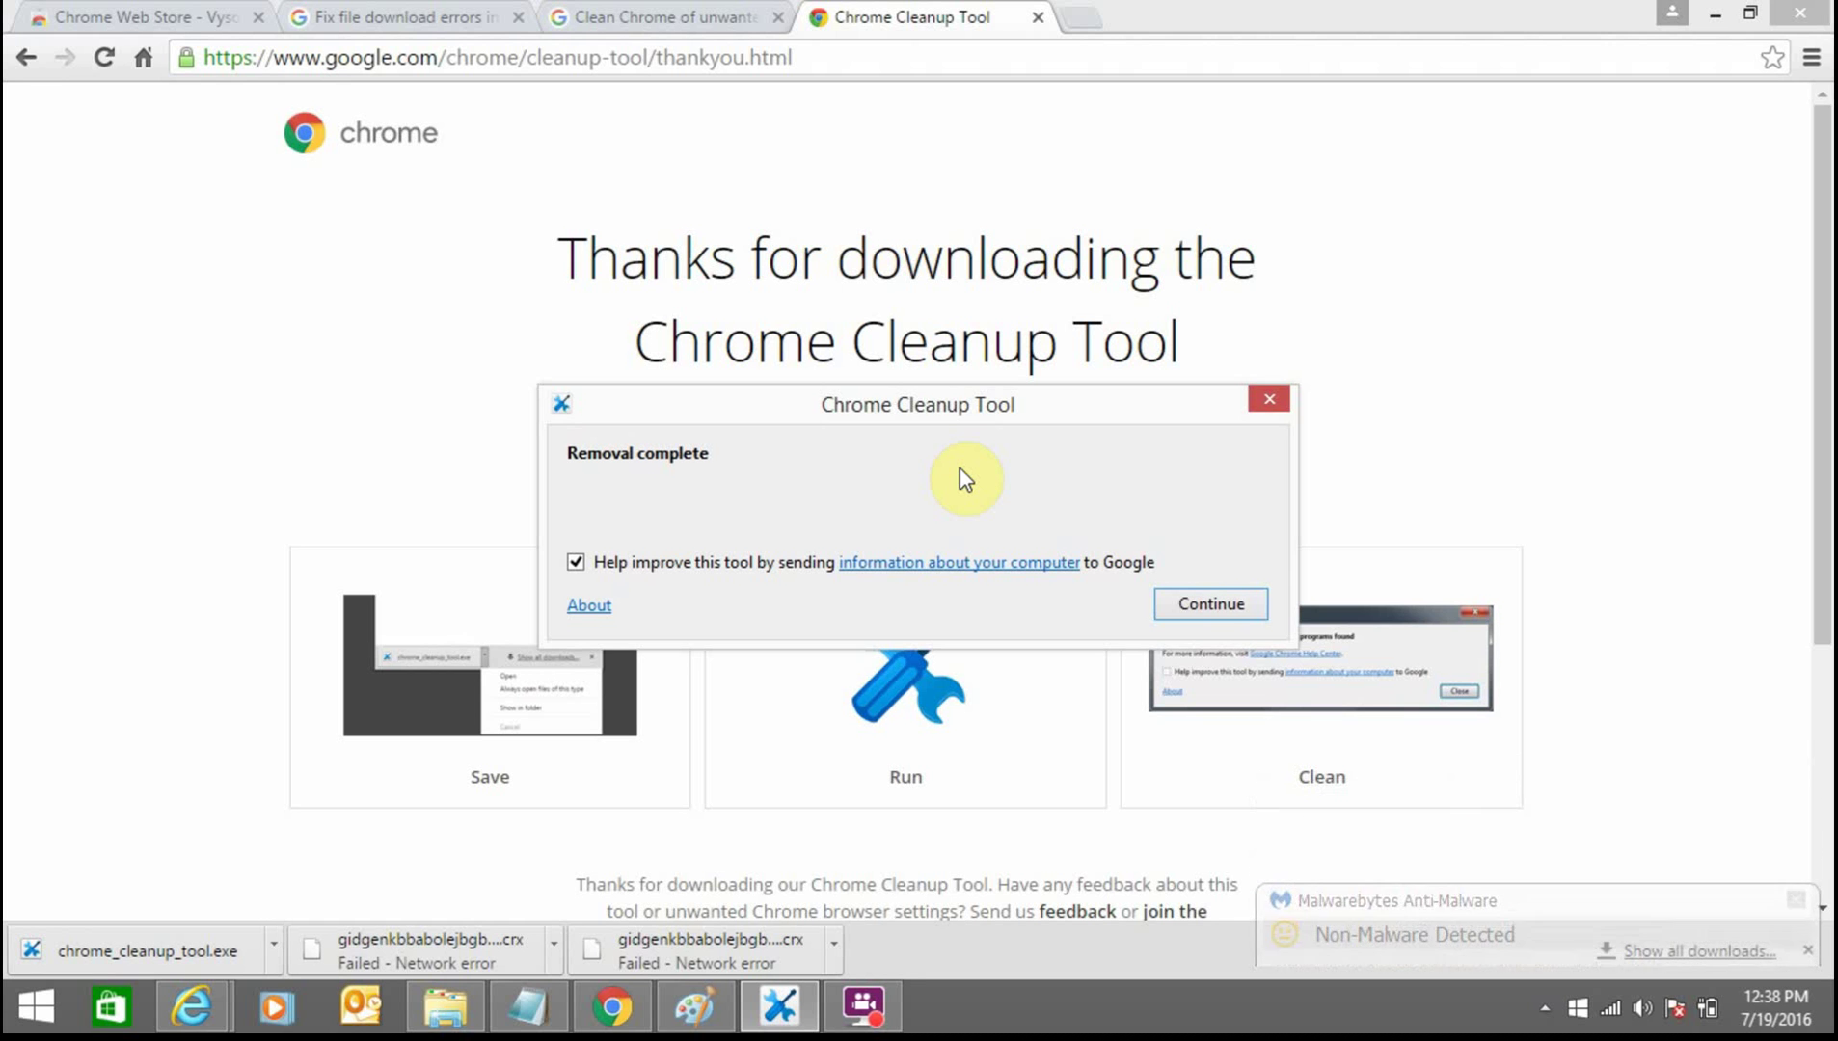
Continue past the finished cleanup, then return to the help article and scroll to Step 2's Malwarebytes link
click(1192, 607)
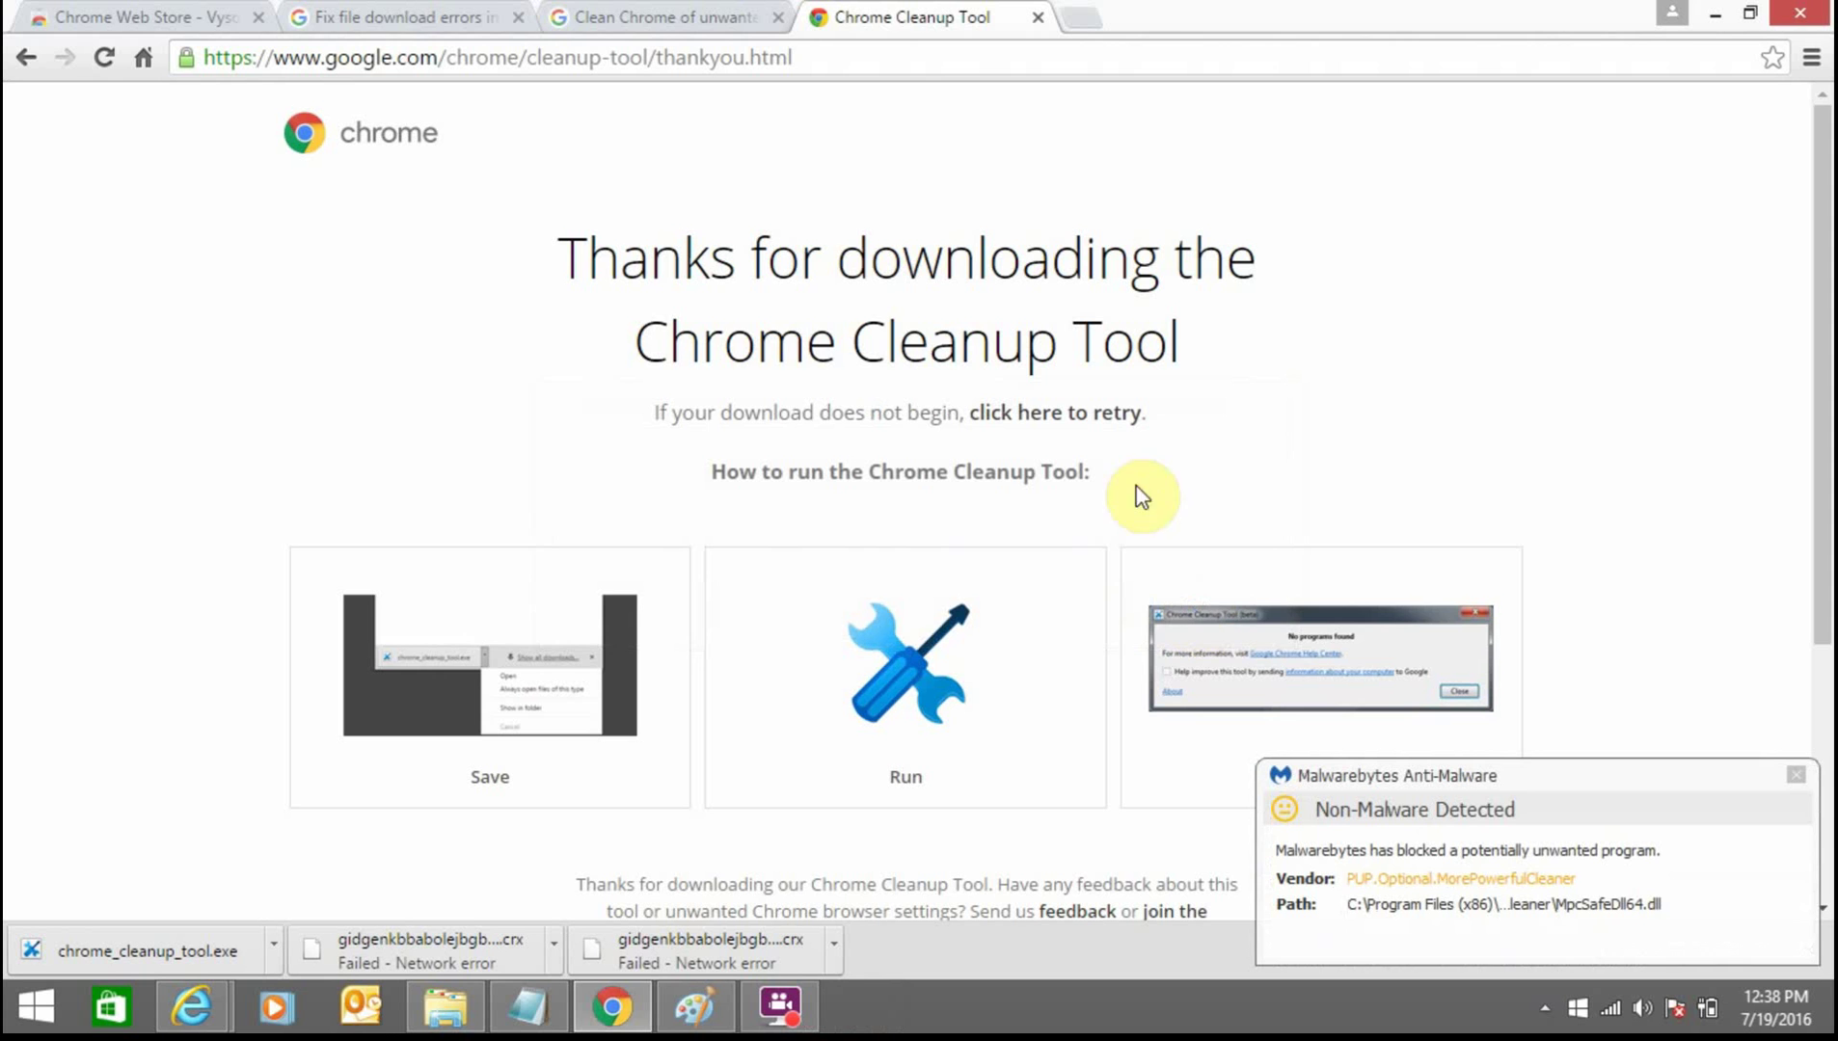
click(658, 12)
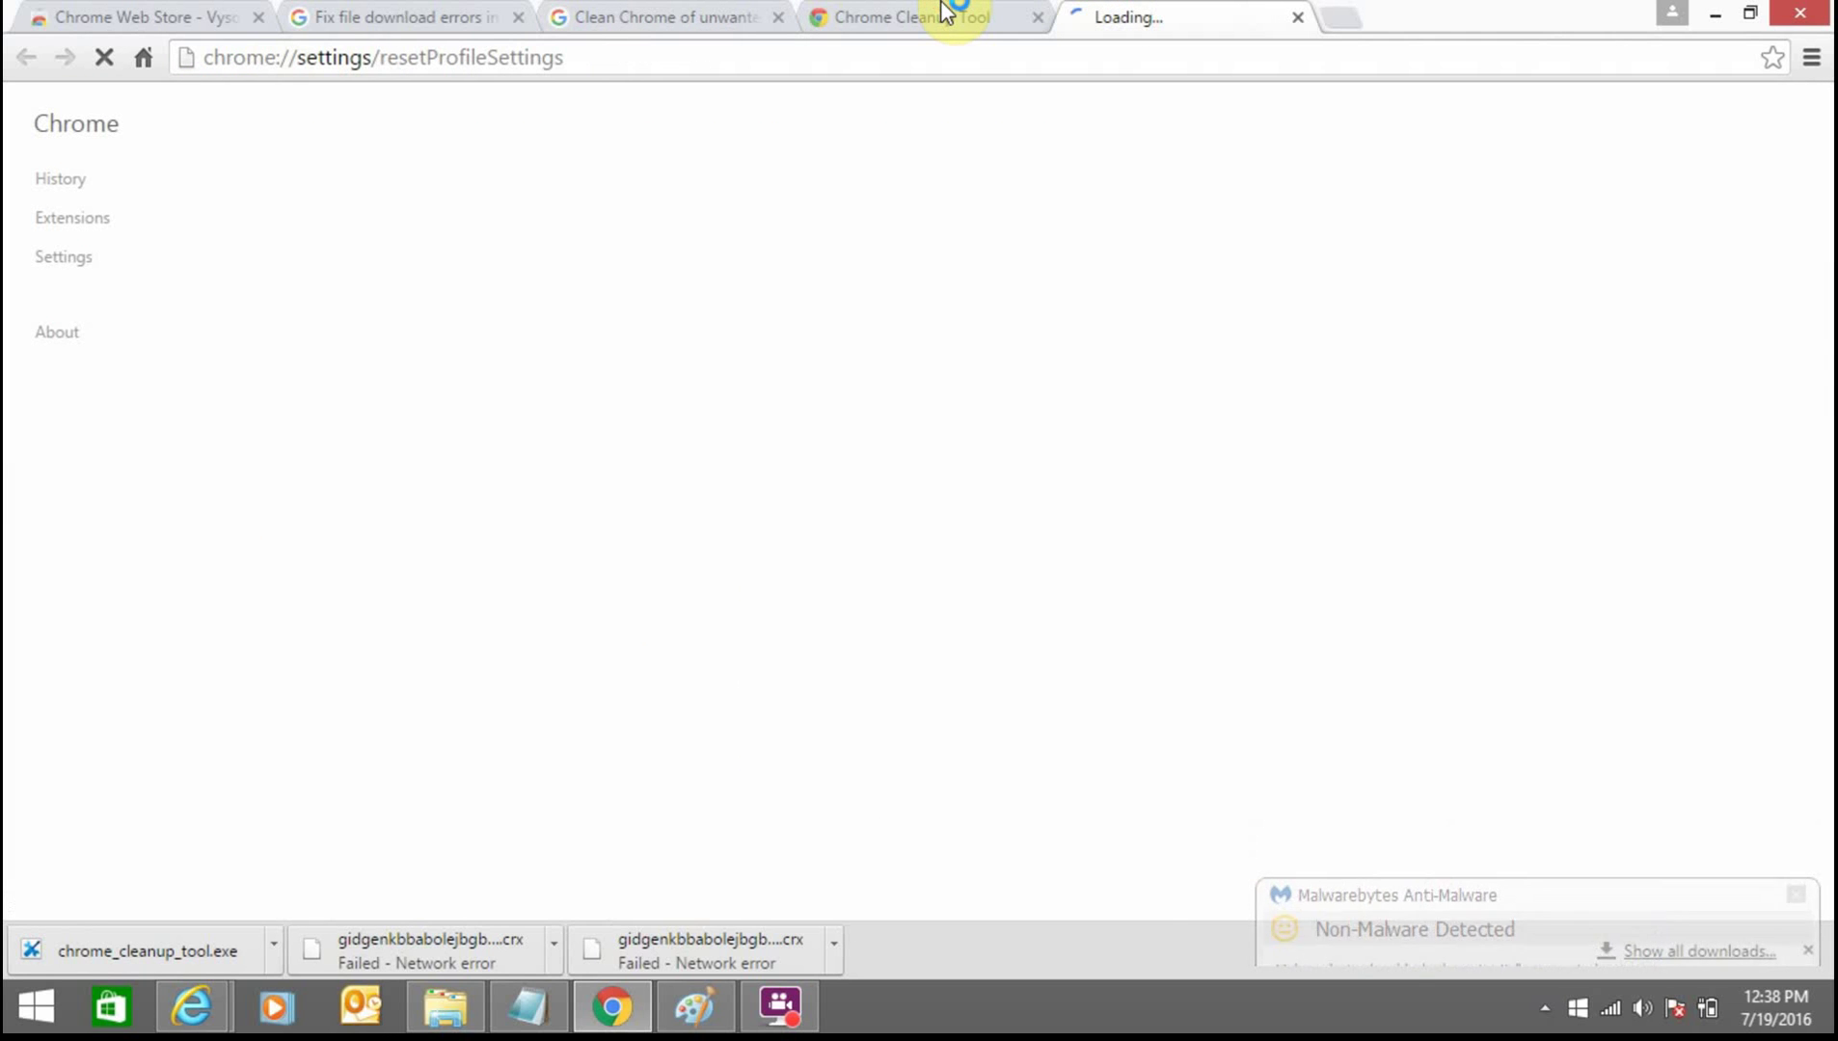
click(945, 14)
click(651, 13)
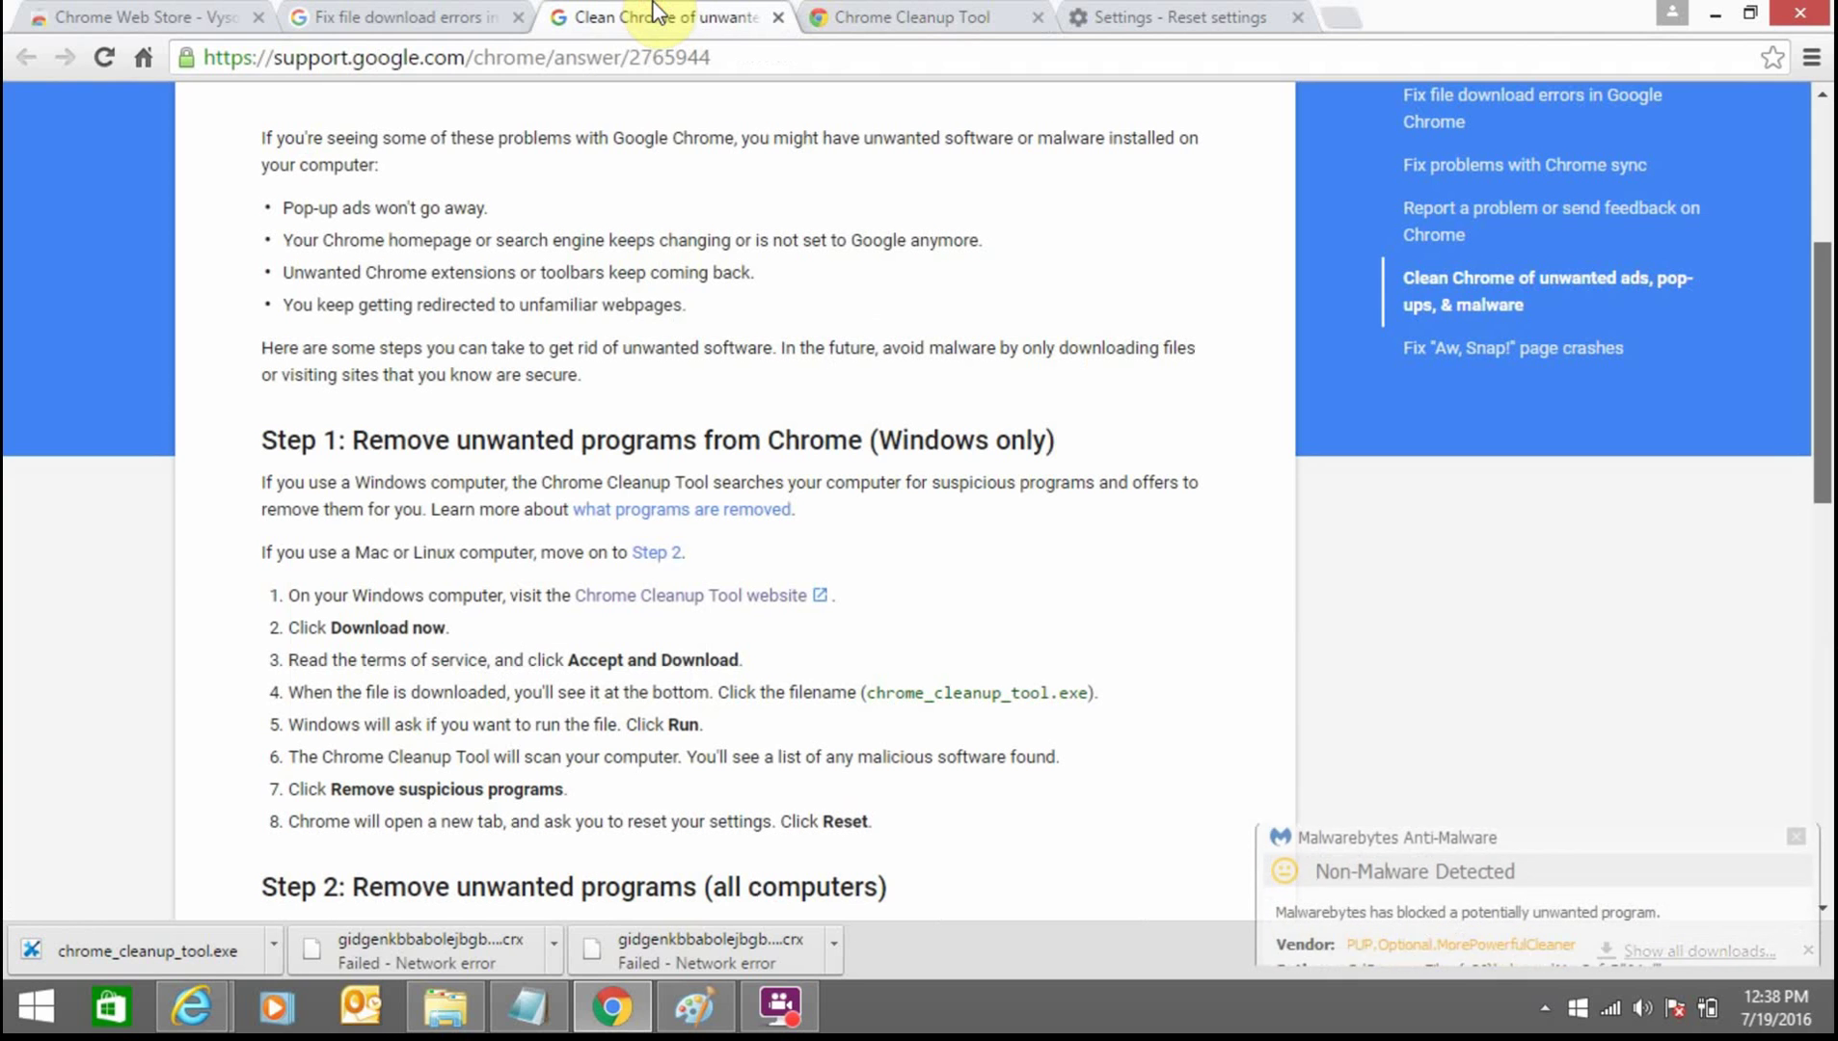
drag(1826, 461, 1830, 566)
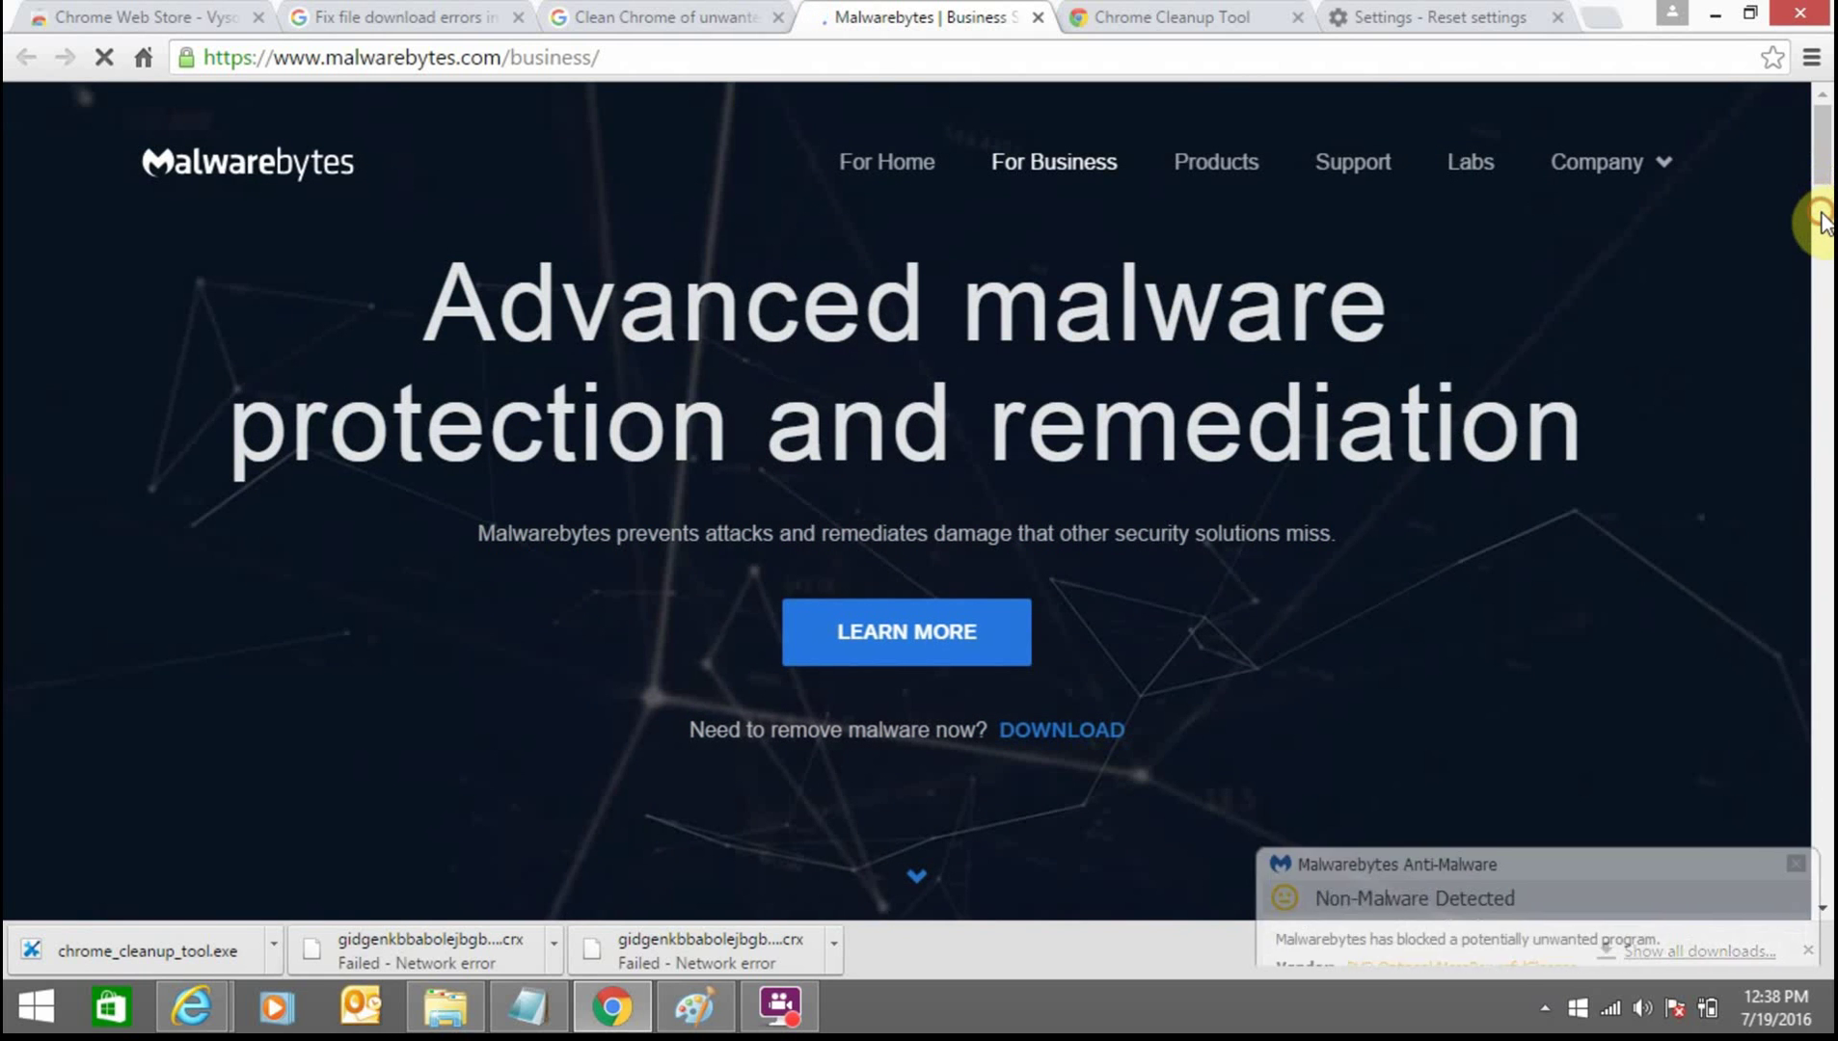
Follow the DOWNLOAD link under 'Need to remove malware now?' to reach the Malwarebytes free download form
scroll(1824, 193, down, 5)
scroll(1823, 164, up, 5)
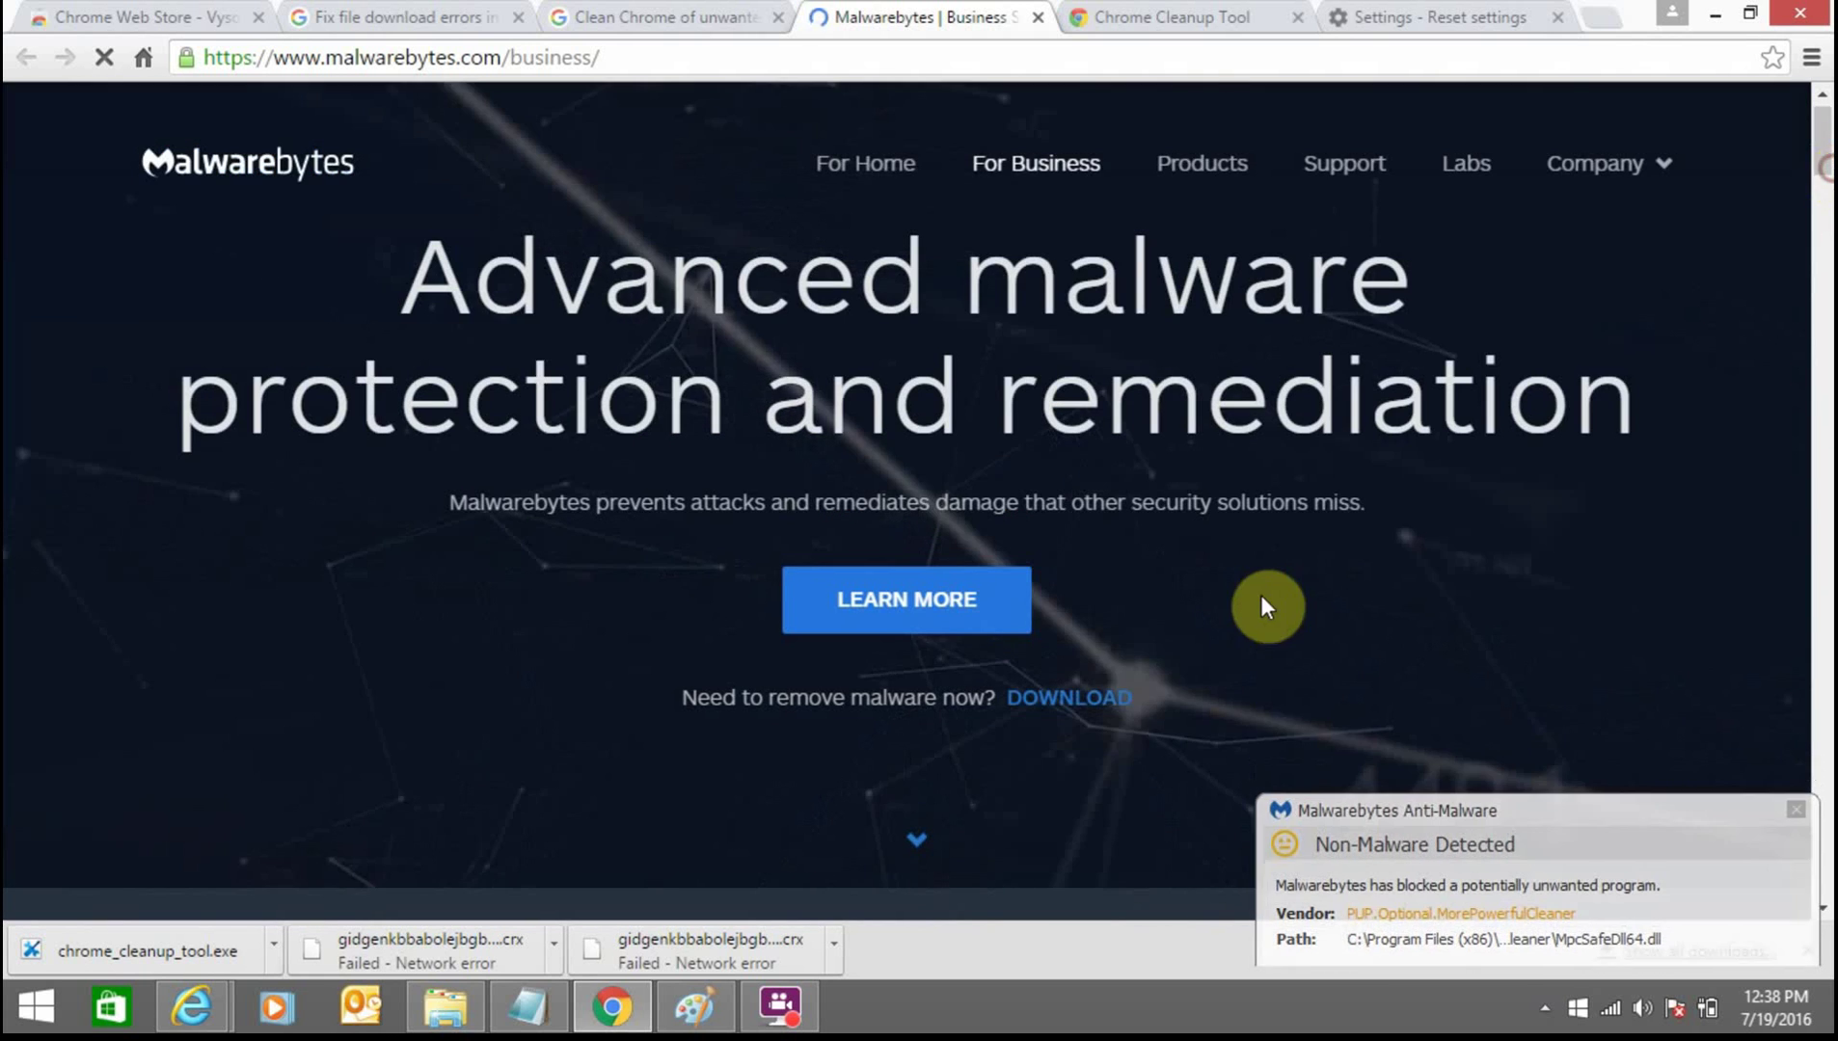
click(1061, 700)
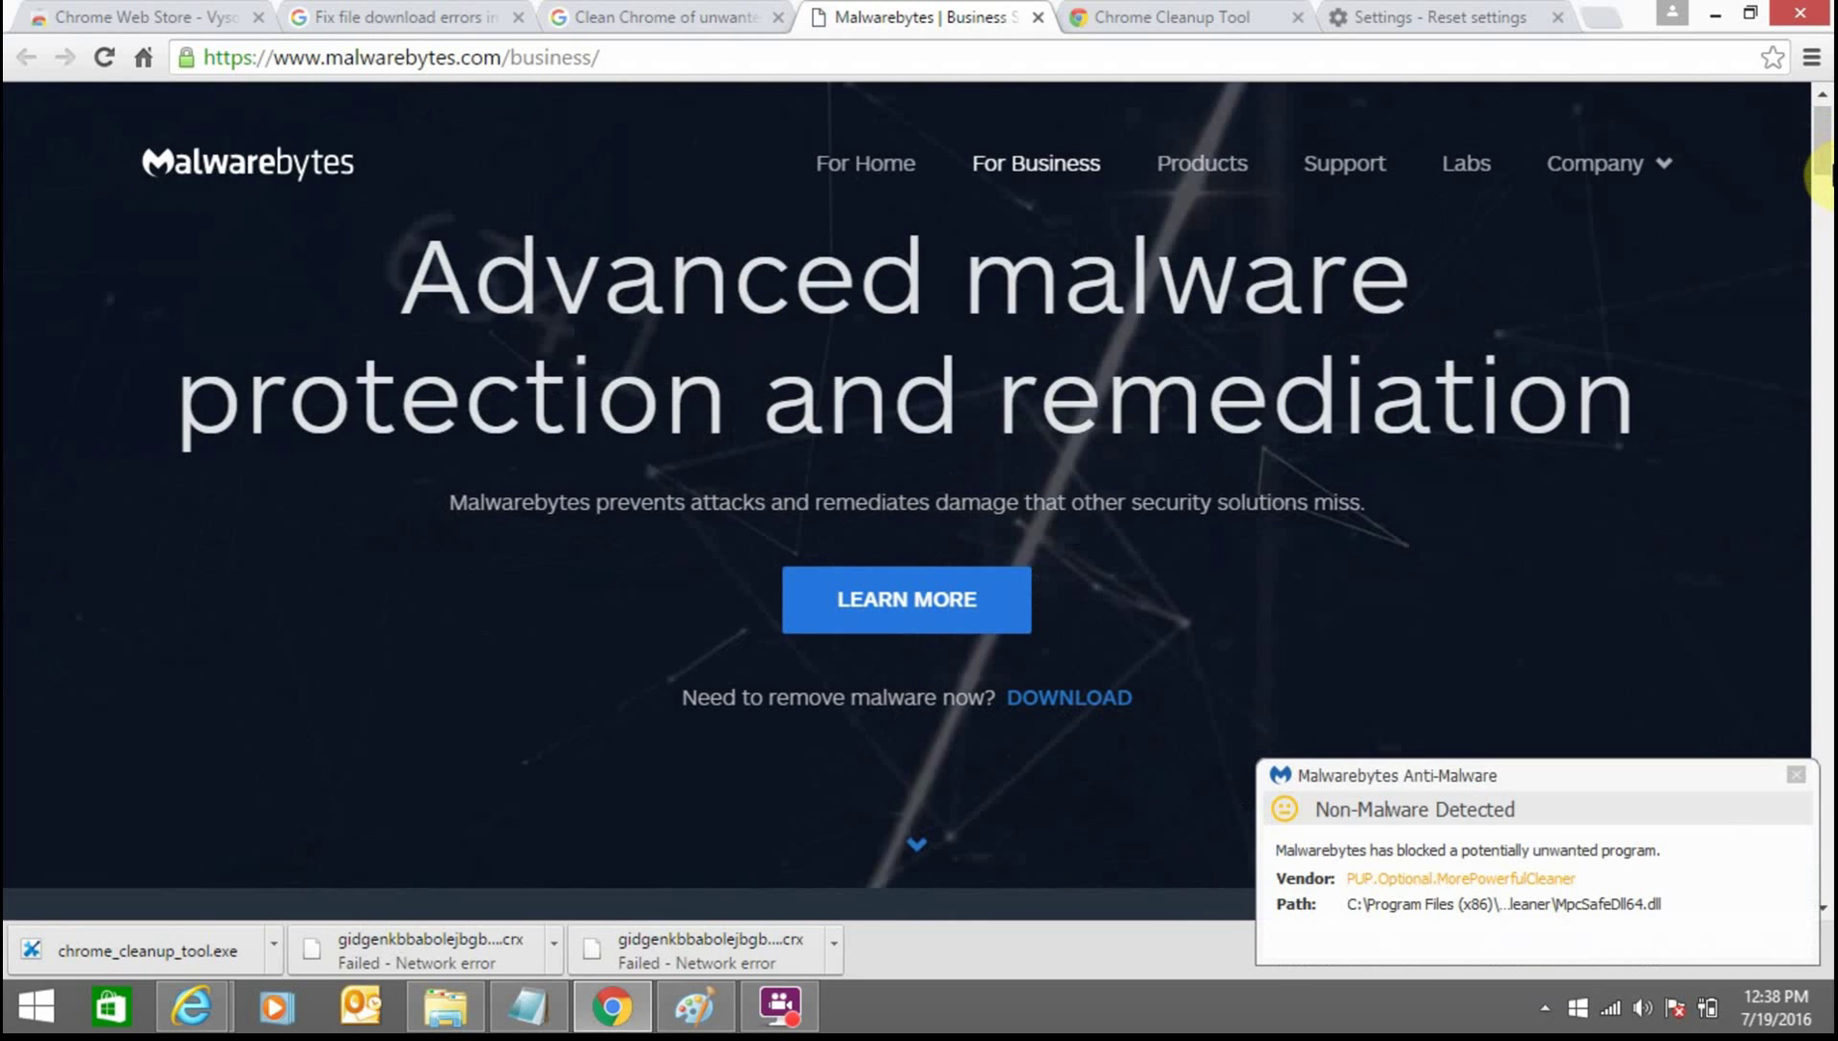
scroll(1818, 178, down, 2)
scroll(1811, 323, down, 10)
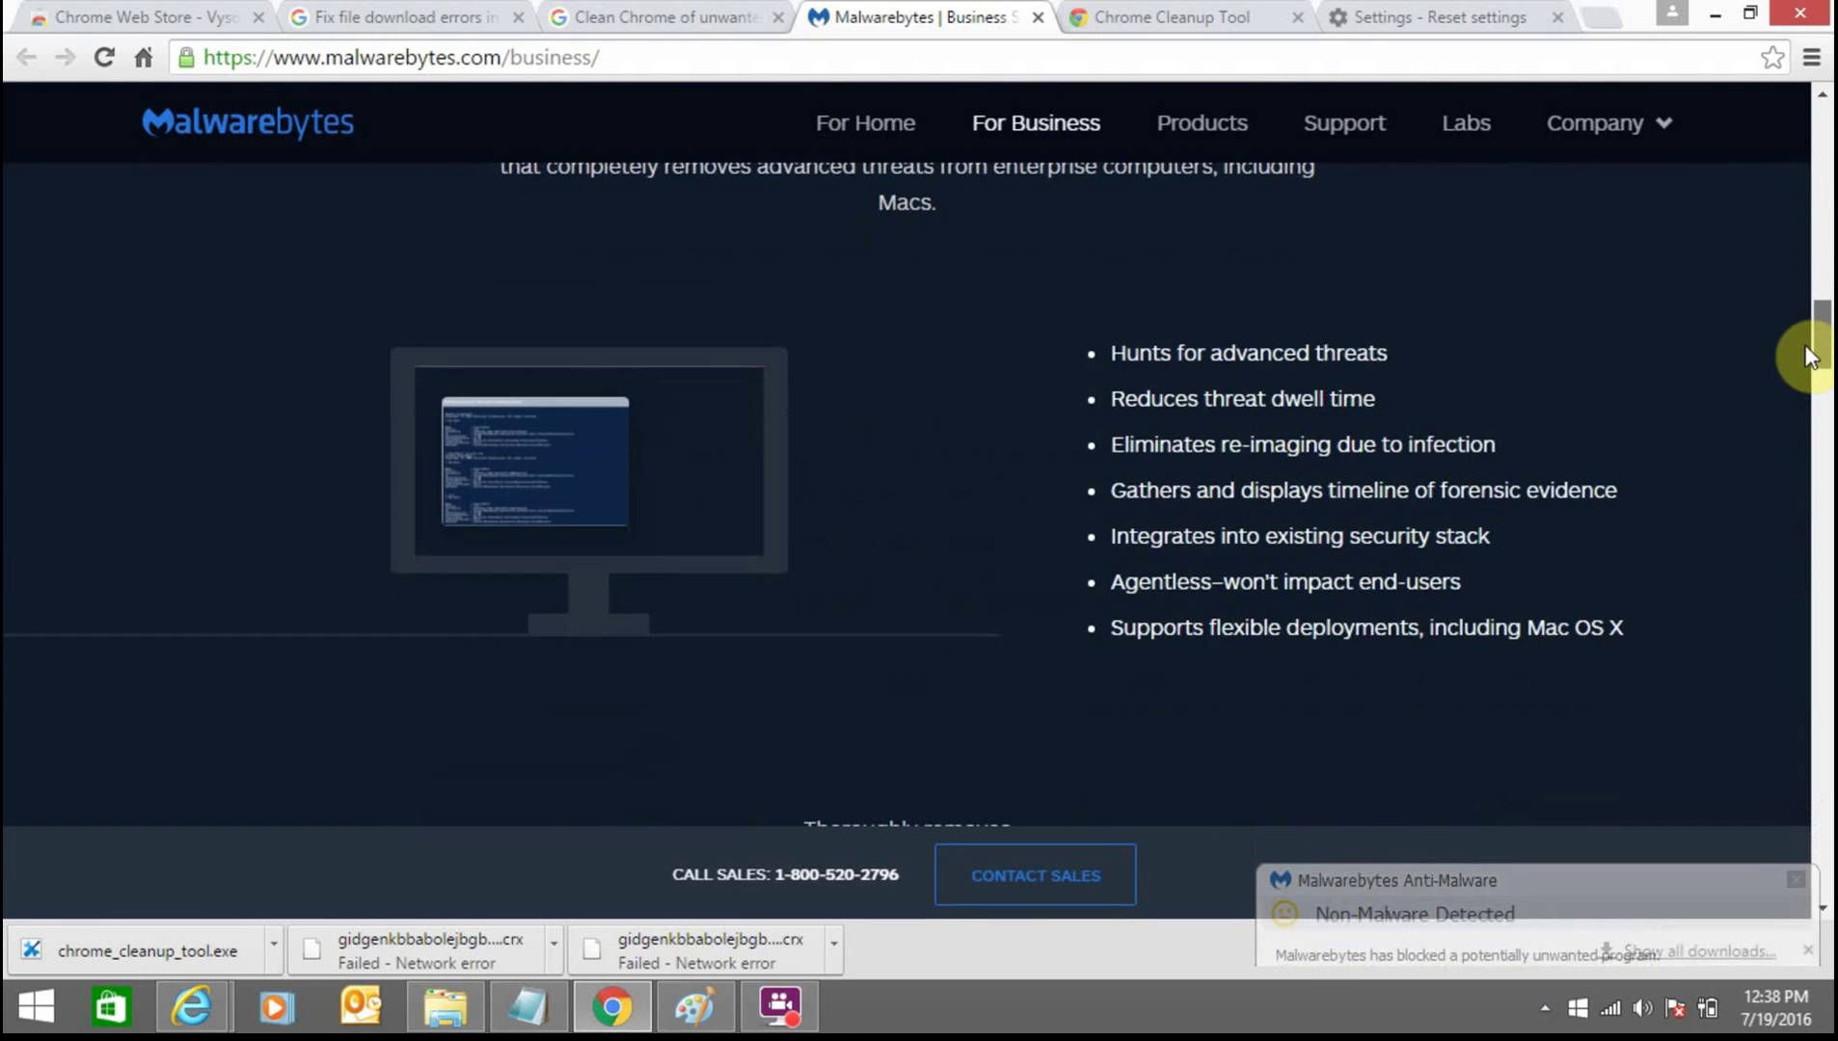
scroll(1807, 318, up, 7)
scroll(1813, 247, up, 3)
scroll(1813, 228, up, 7)
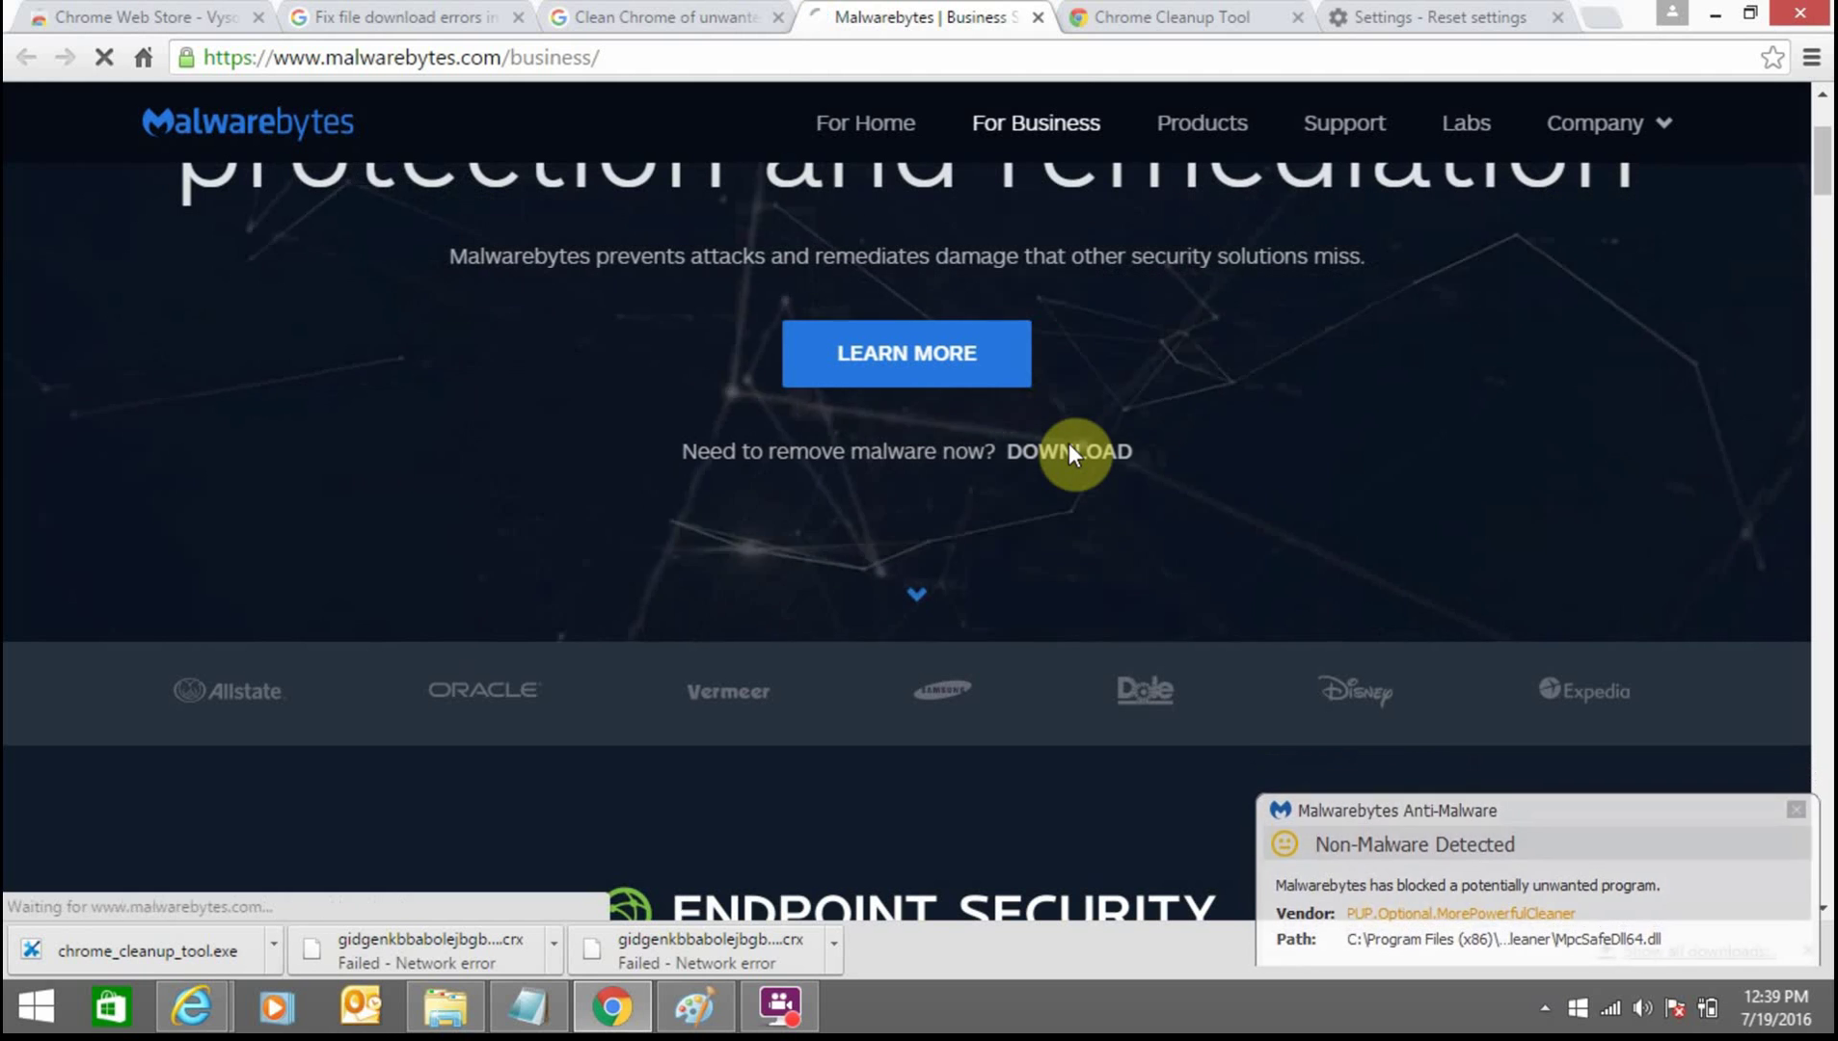
click(1068, 445)
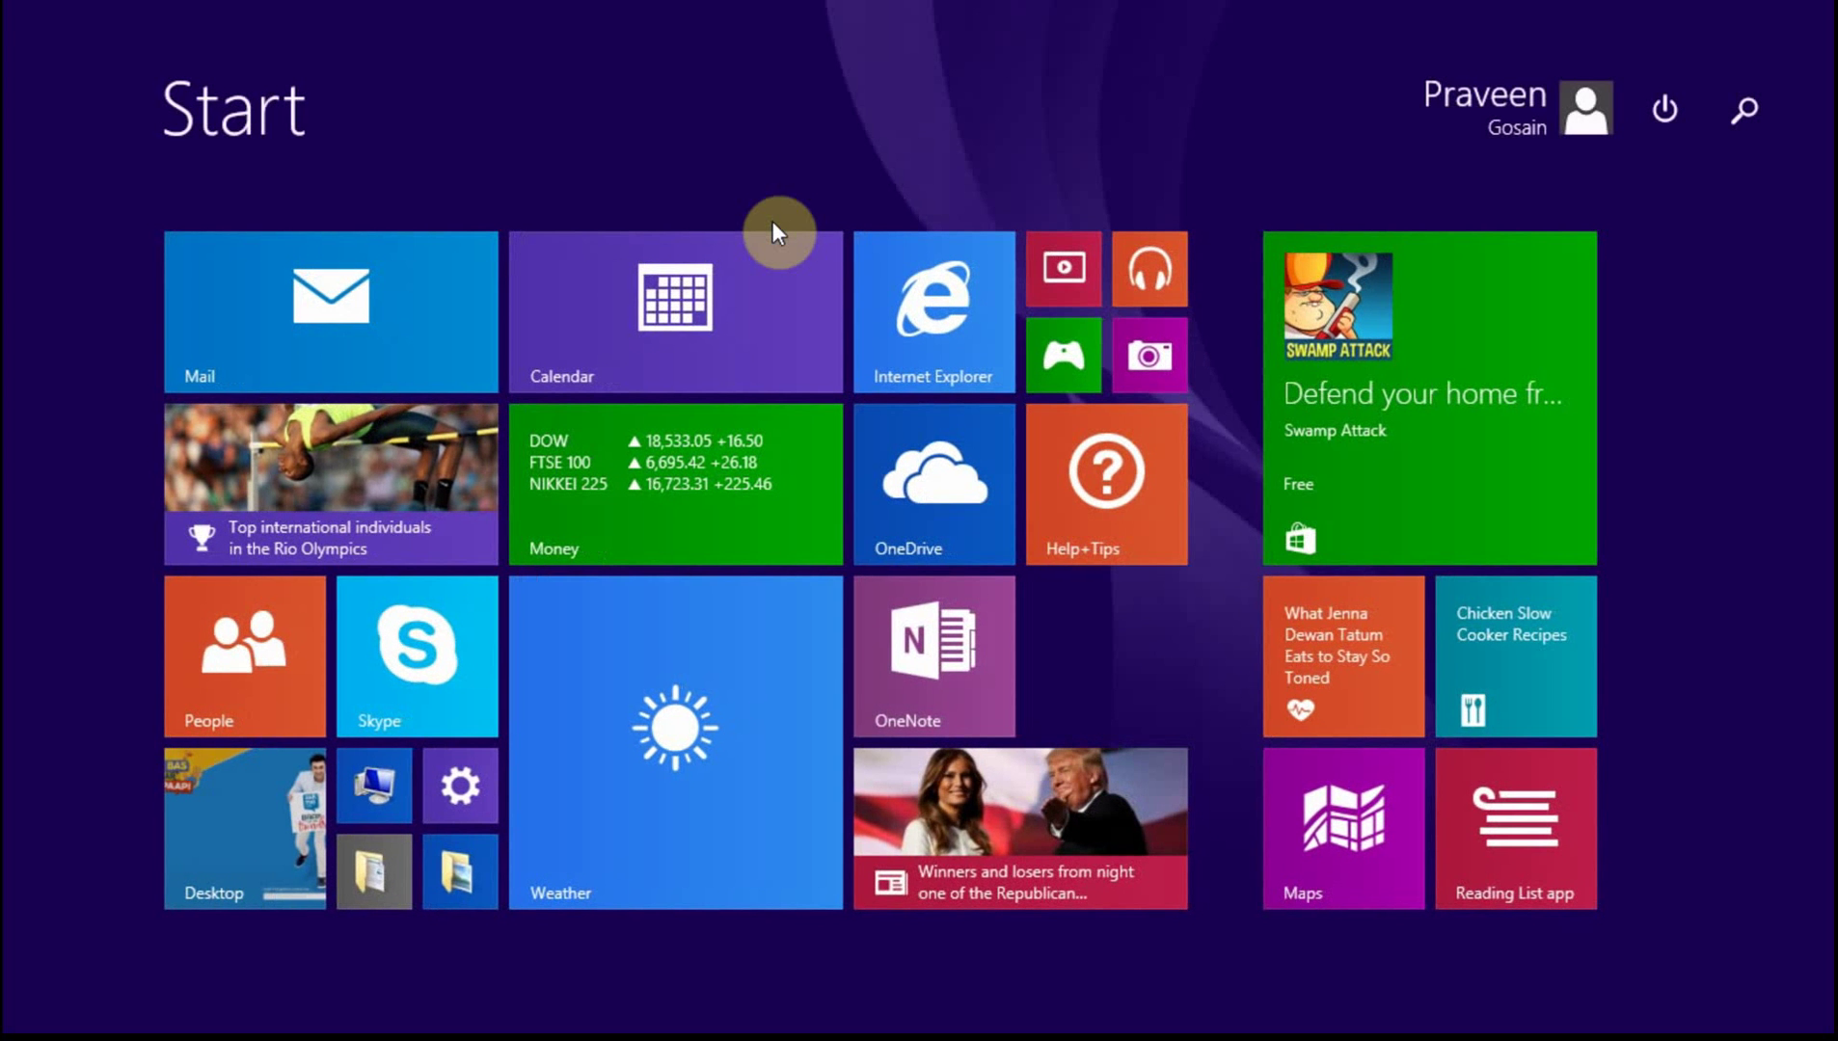
Search 'mal' on the Start screen to launch Malwarebytes Anti-Malware, view its paused scan, then its Dashboard
text(my)
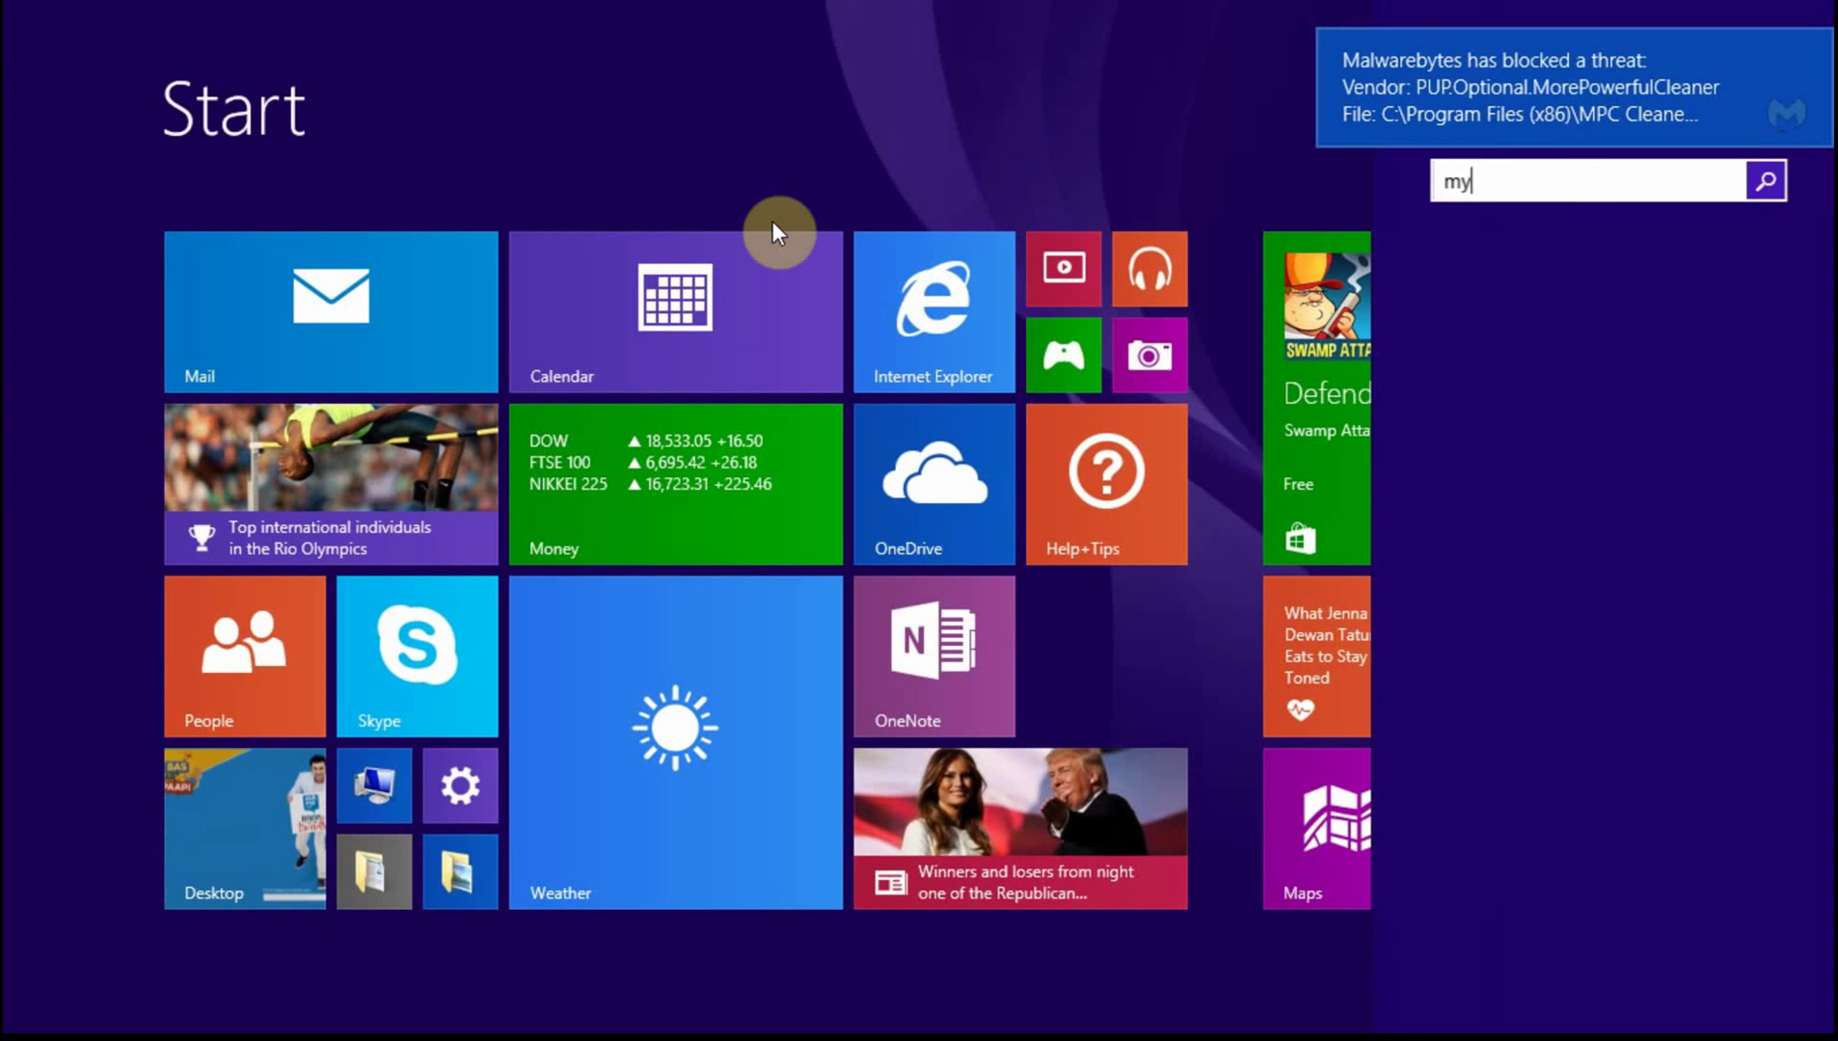
key(BackSpace)
text(al)
key(Down)
key(Return)
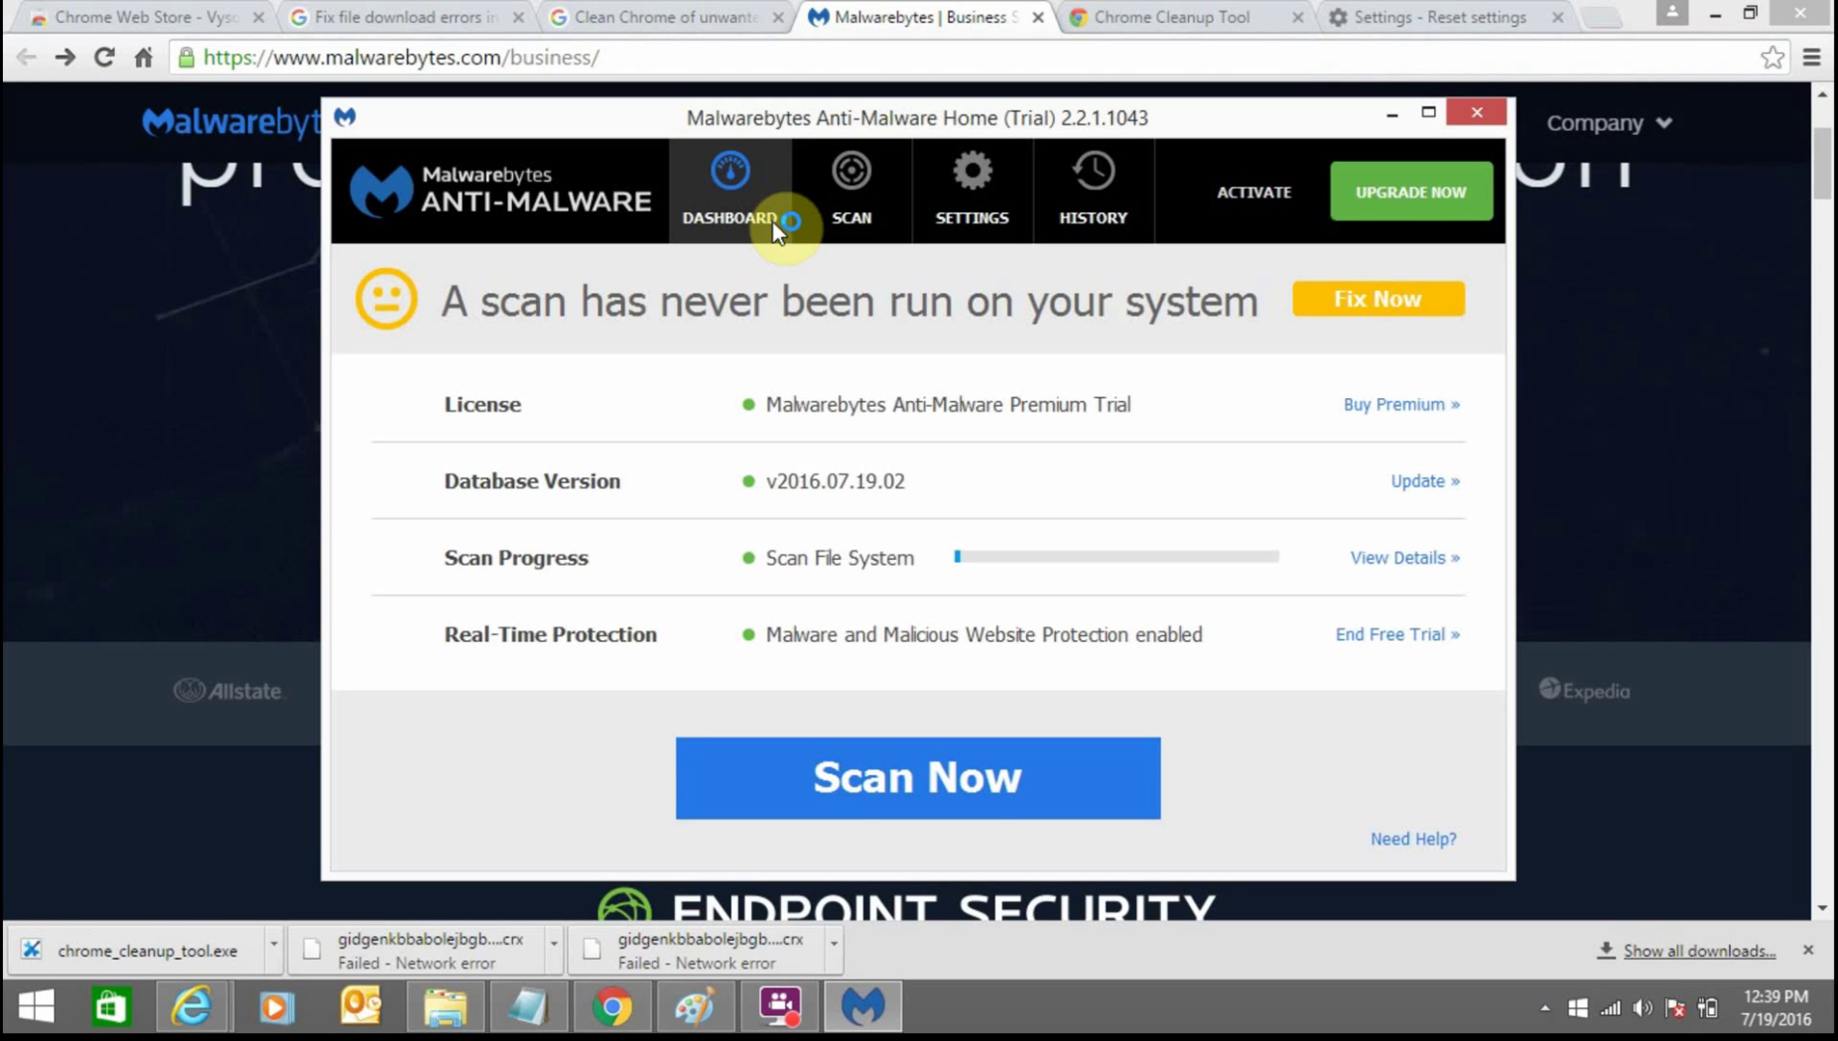
click(871, 187)
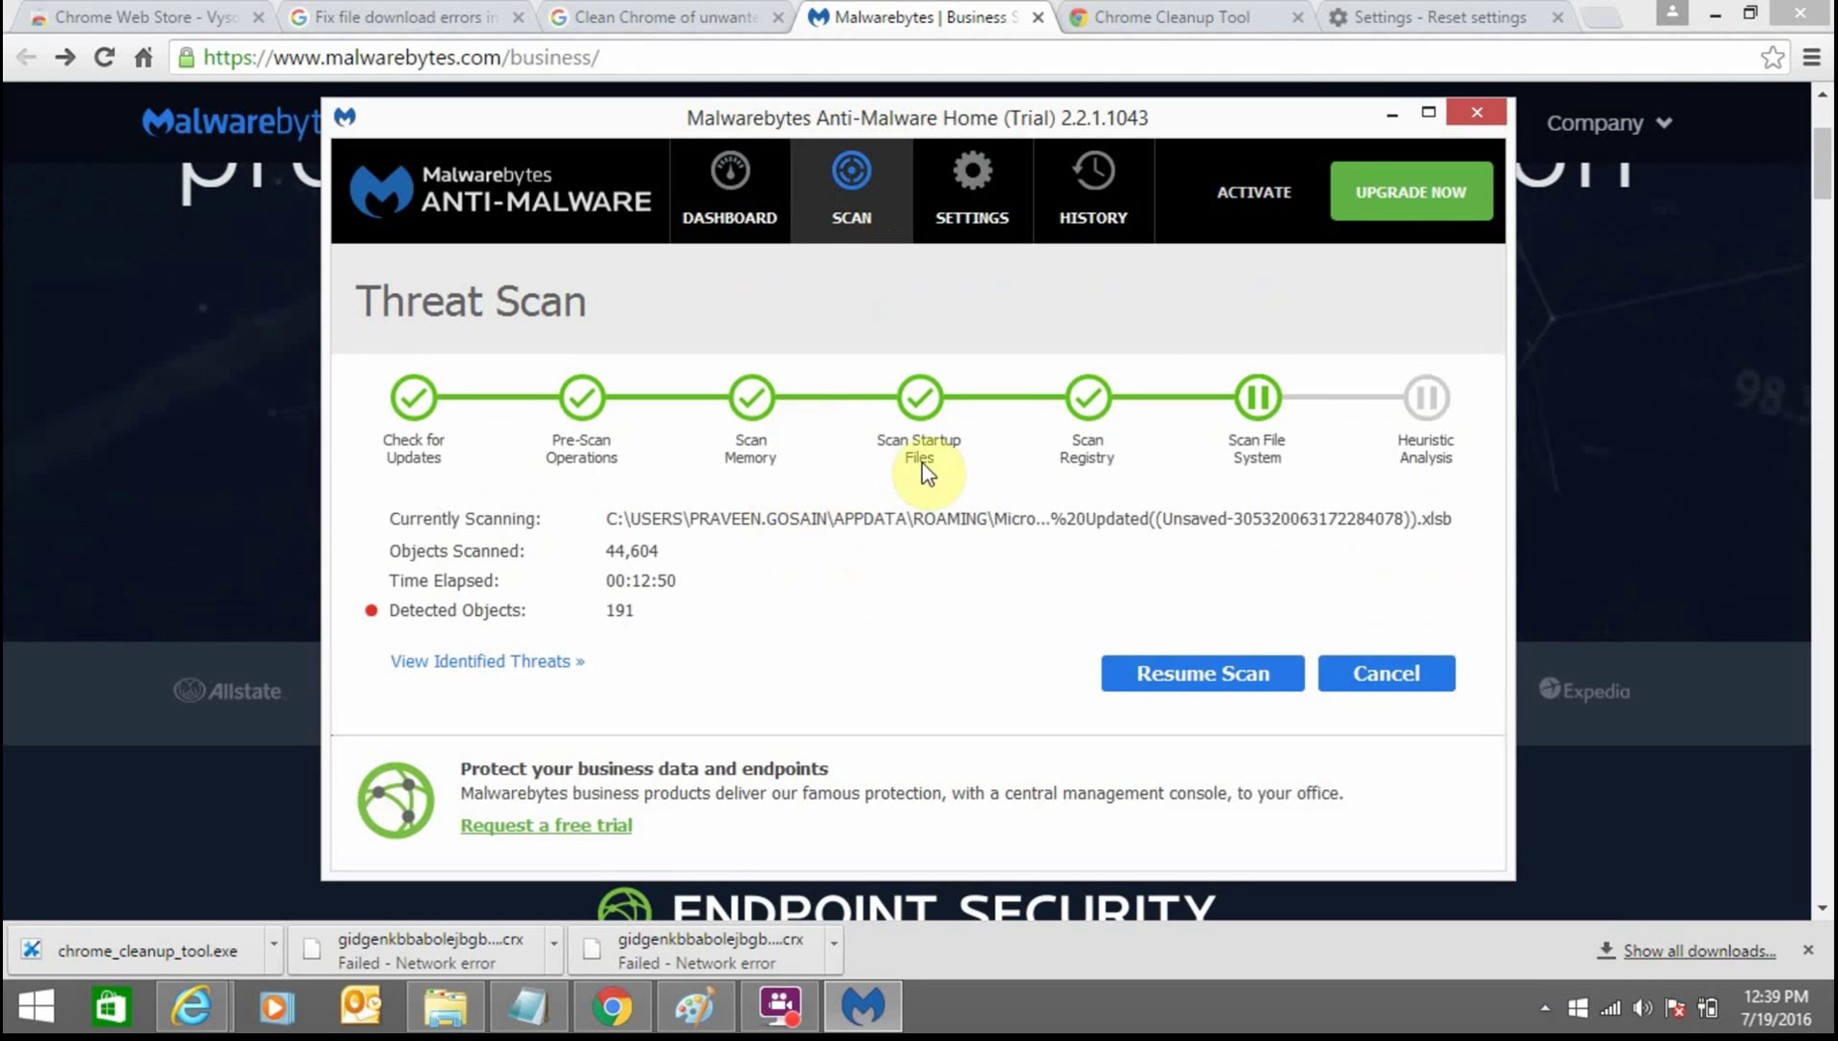
click(754, 191)
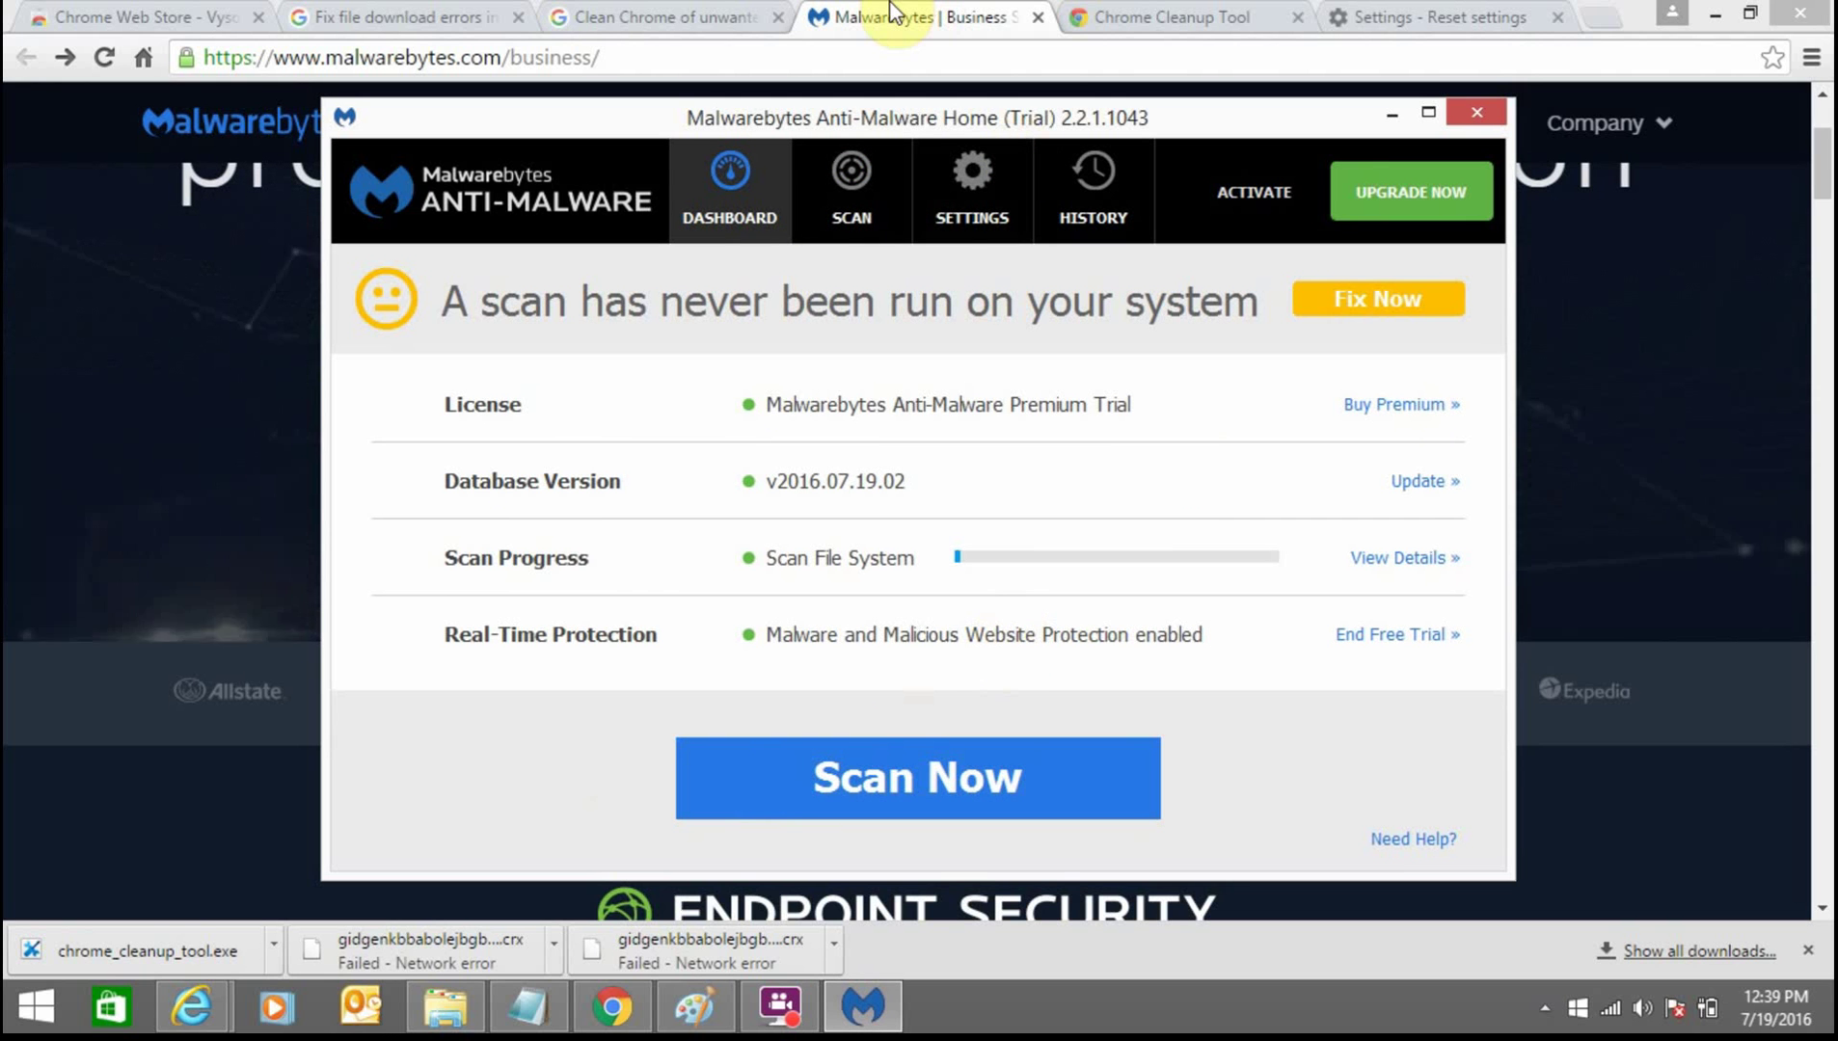
Compare the Clean Chrome help page's reset steps with the 'Settings - Reset settings' prompt, ending on the prompt
click(738, 12)
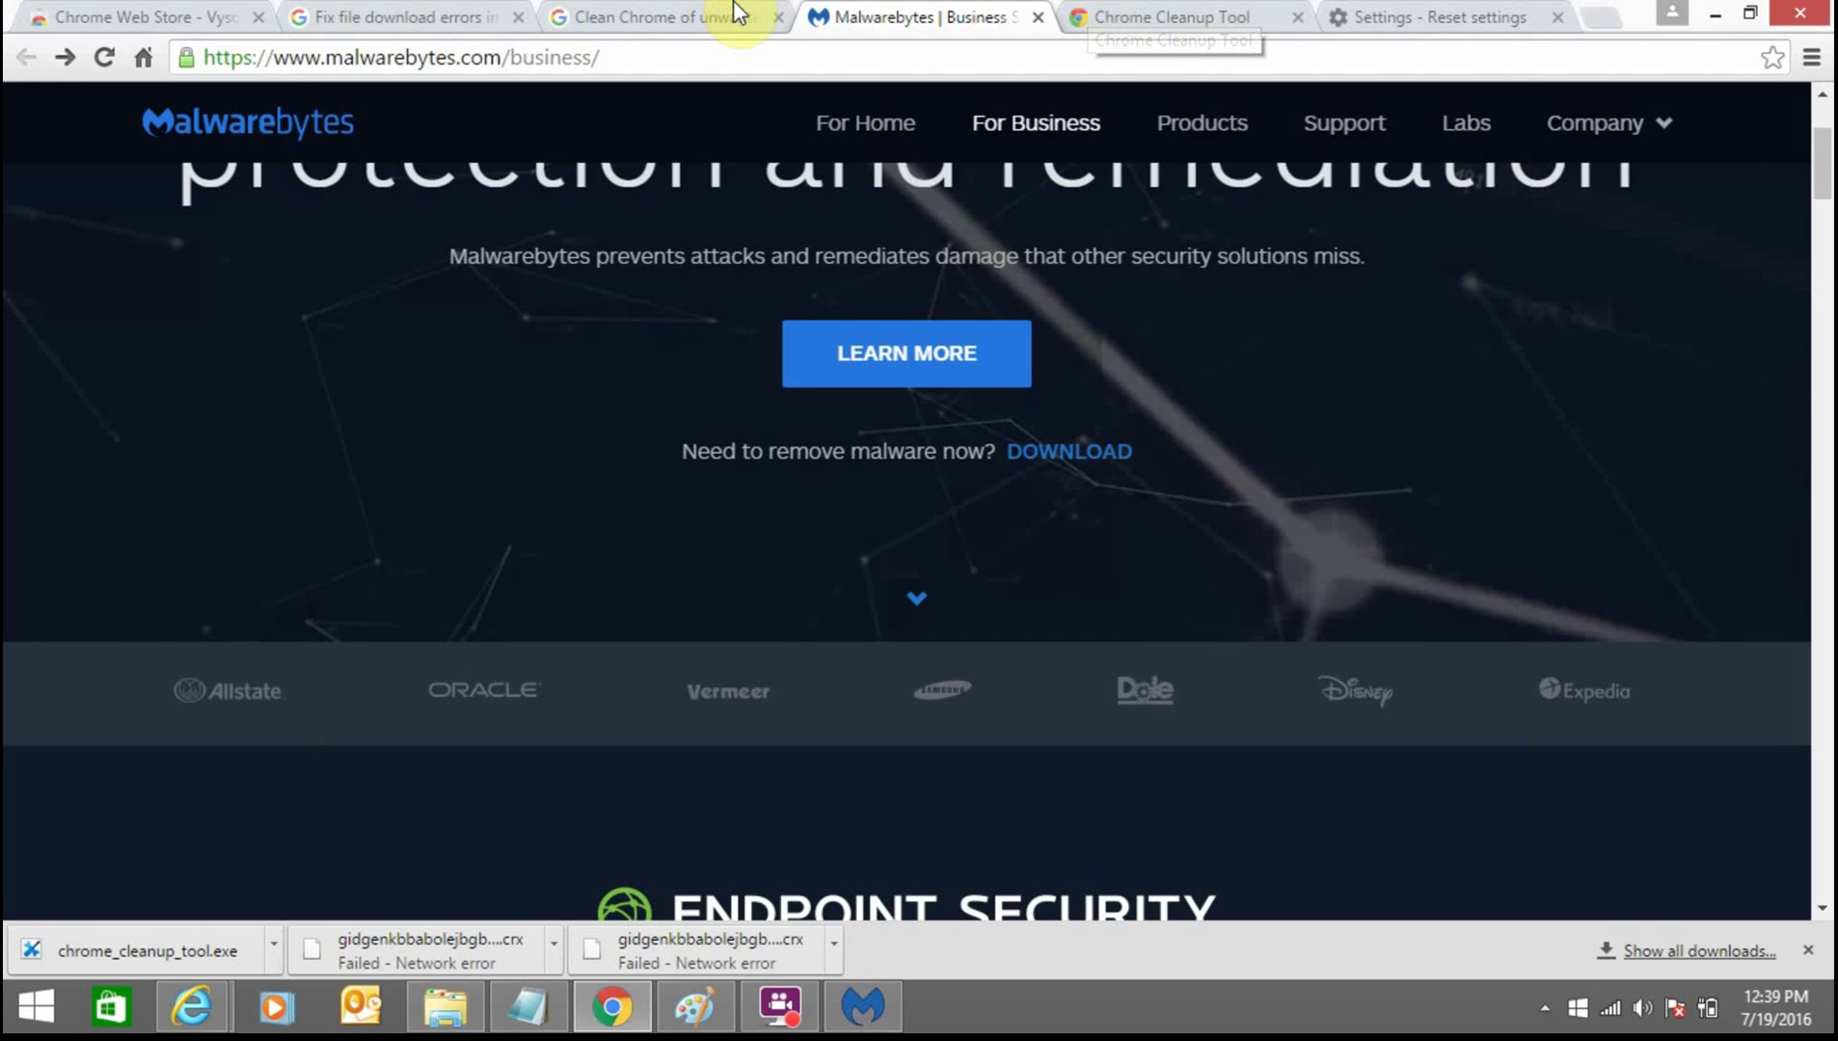
click(738, 12)
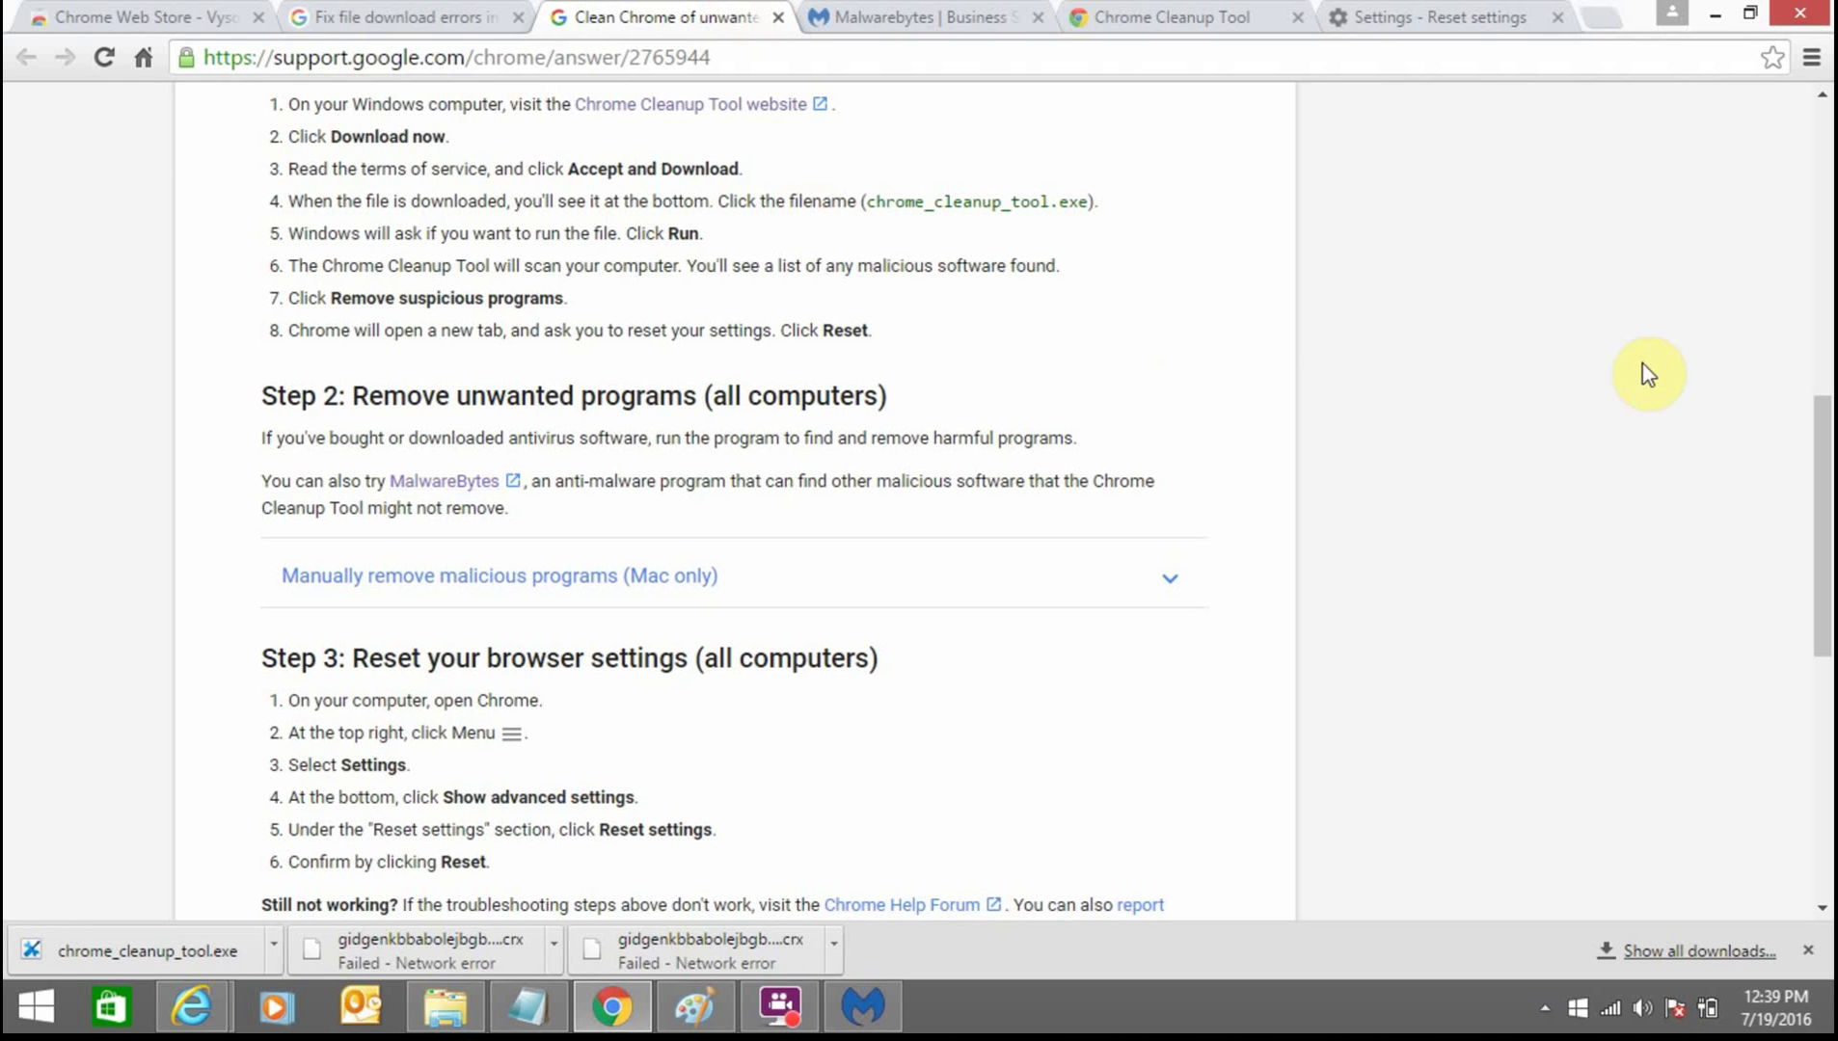
click(1482, 12)
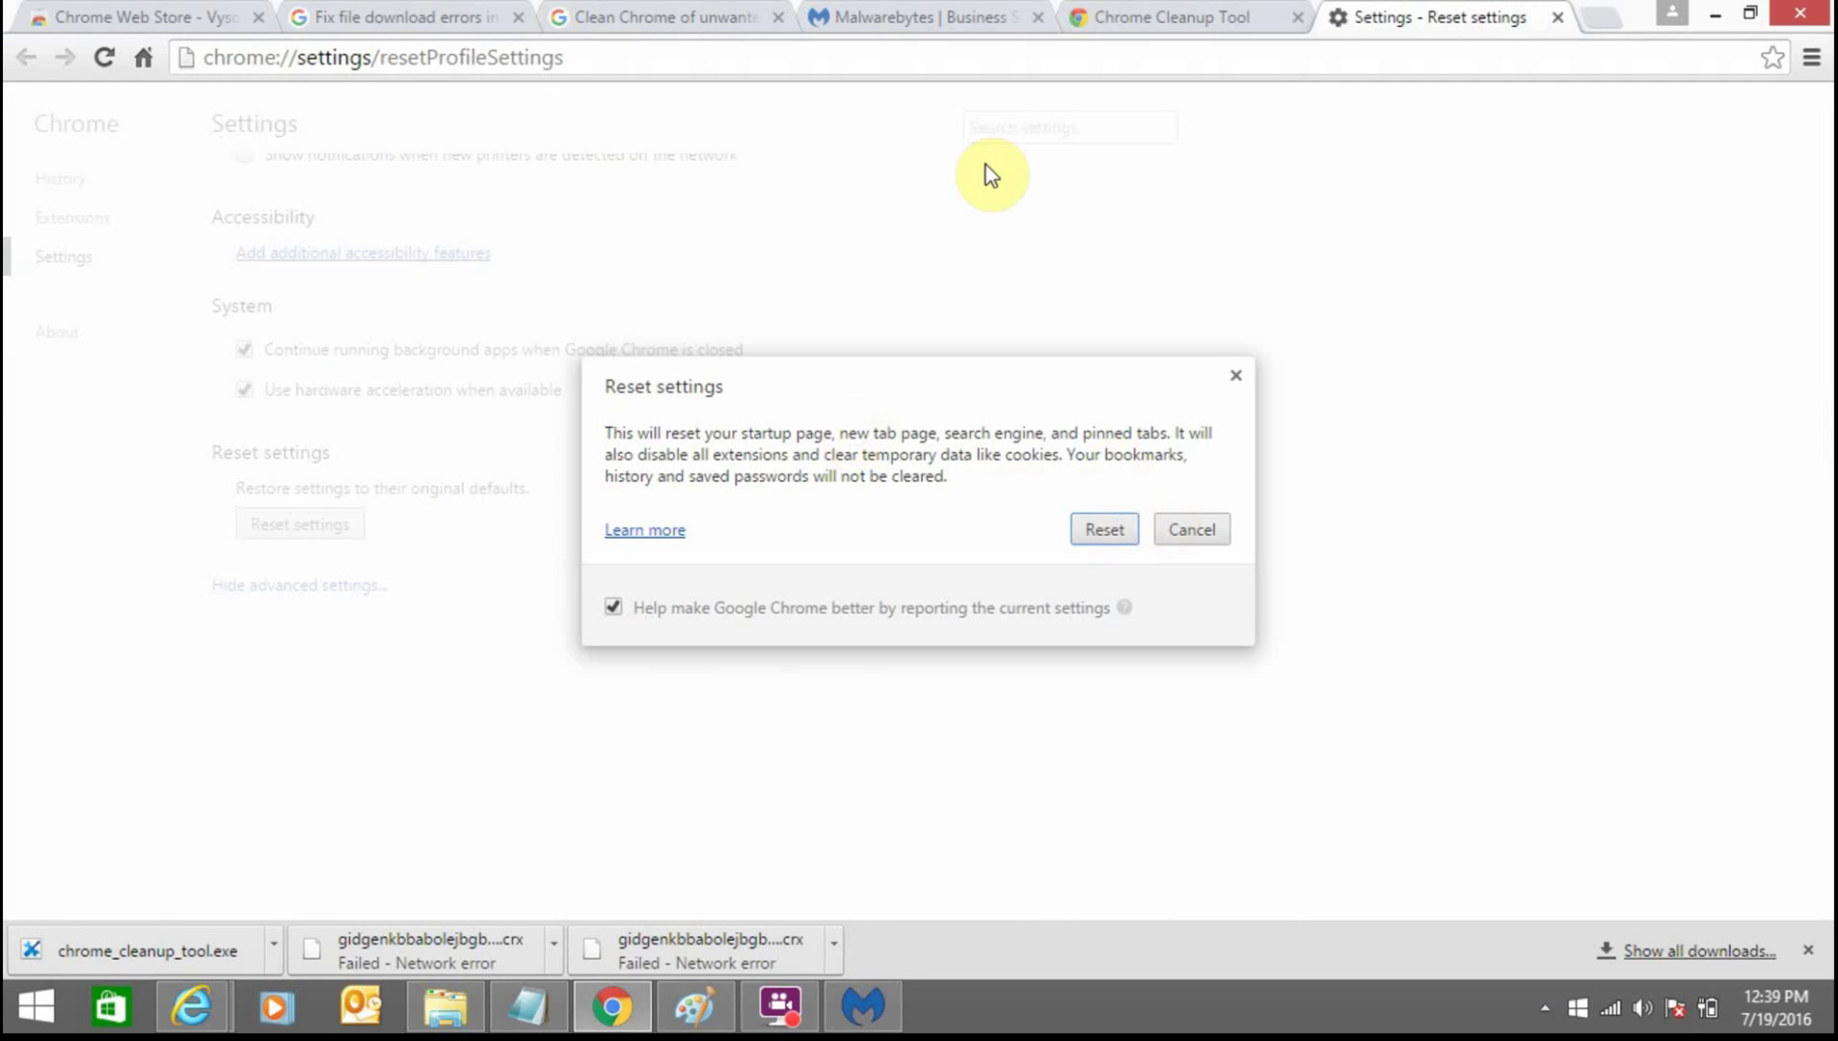
click(663, 11)
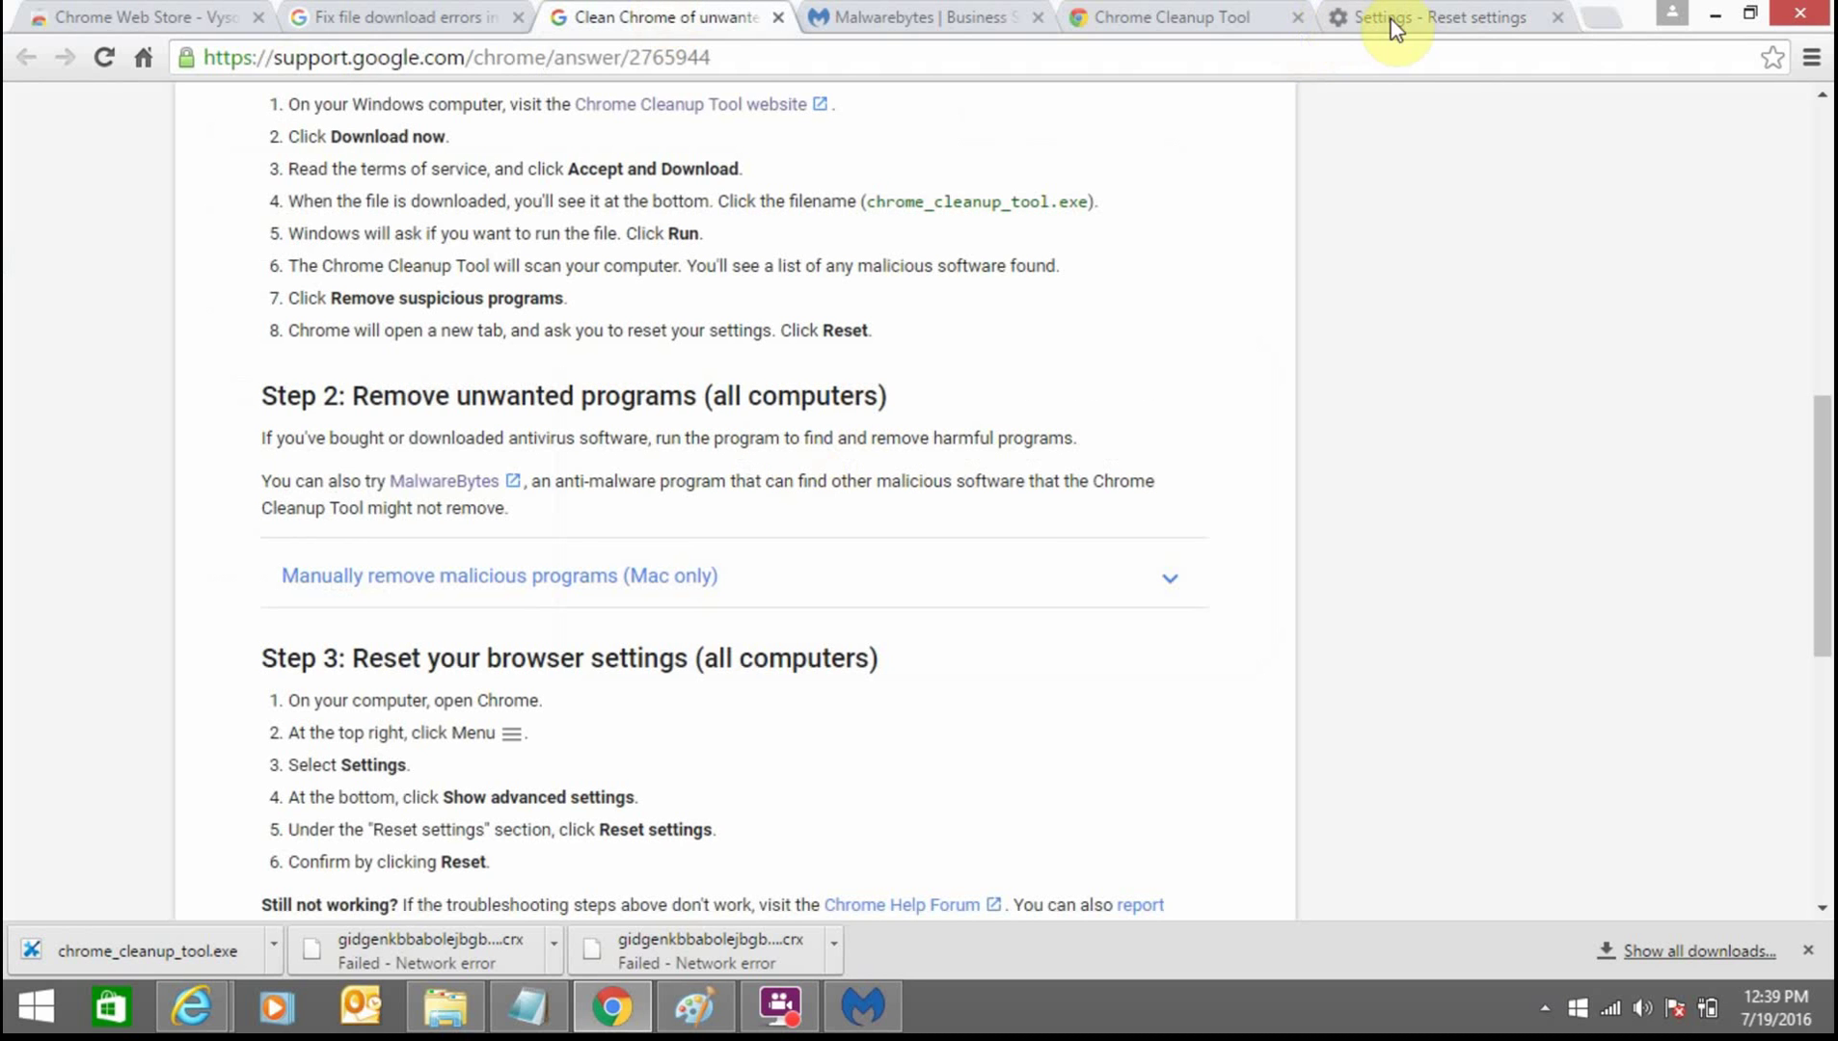
click(1471, 13)
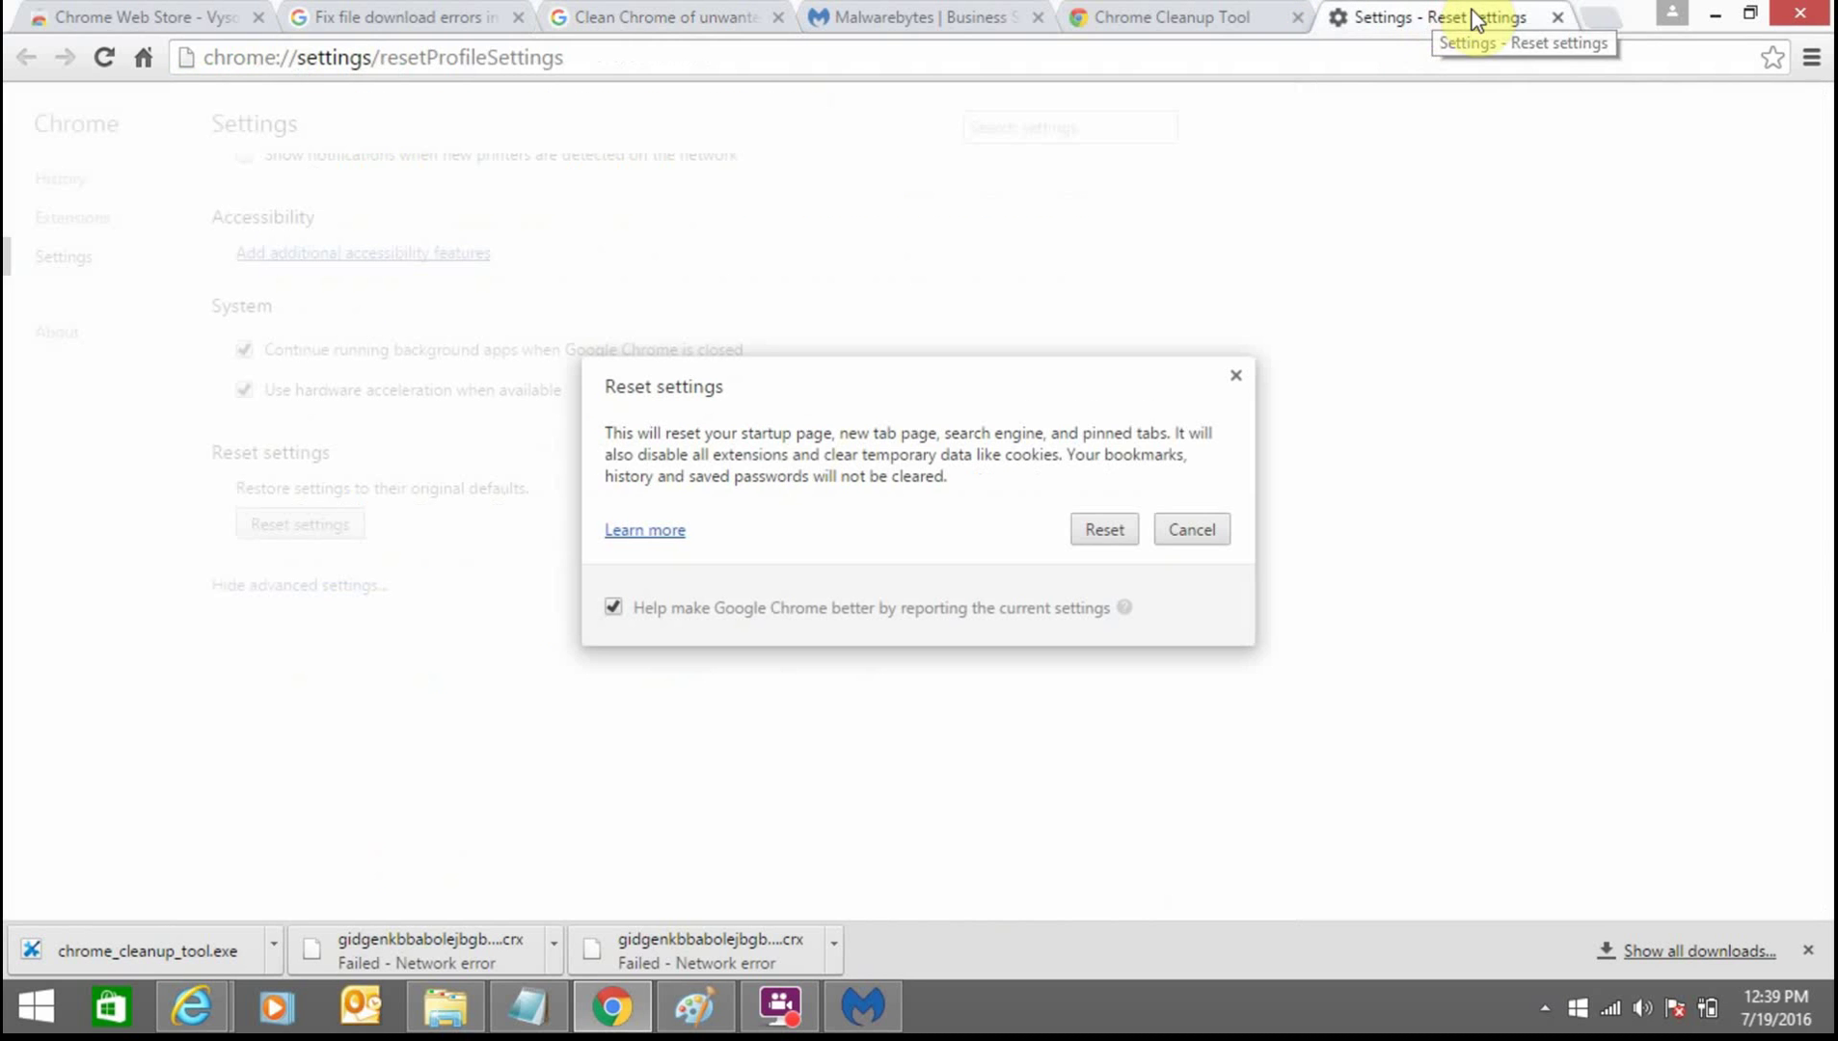
Confirm Reset to restore Chrome's default settings, then view the 'Fix file download errors' help tab
click(1099, 540)
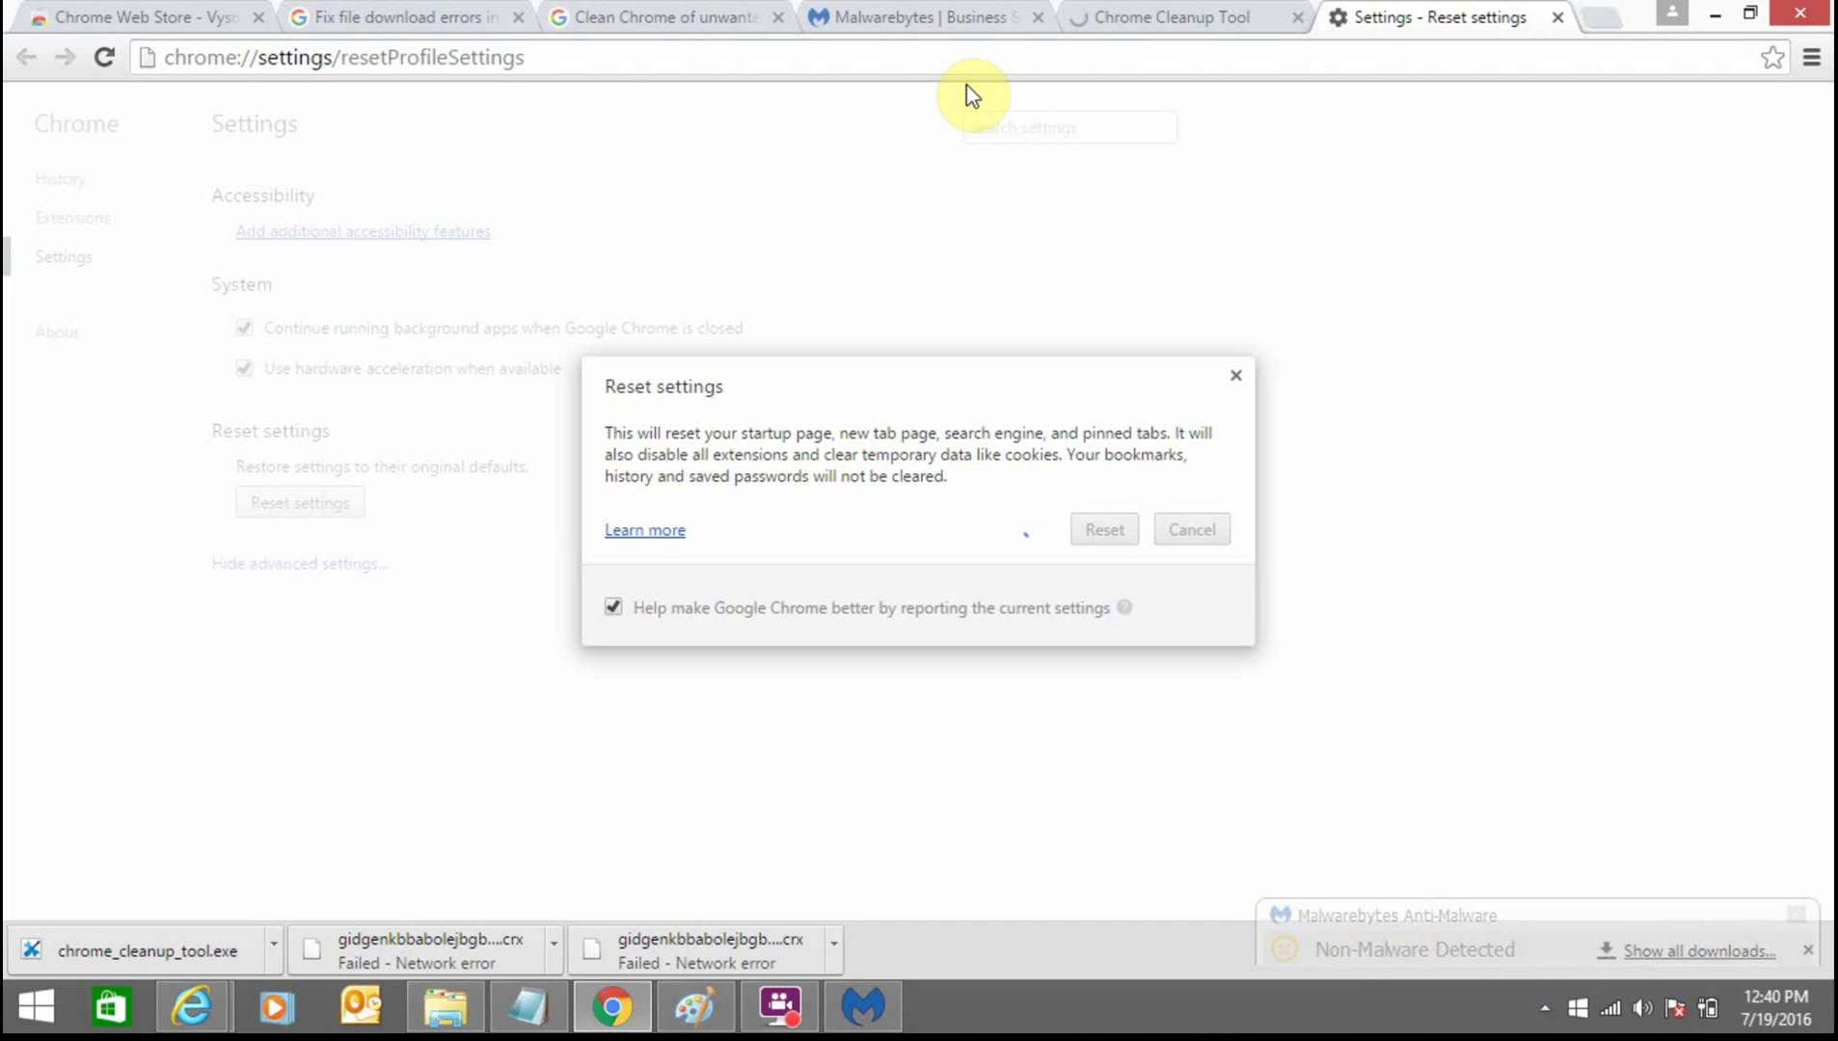
click(475, 12)
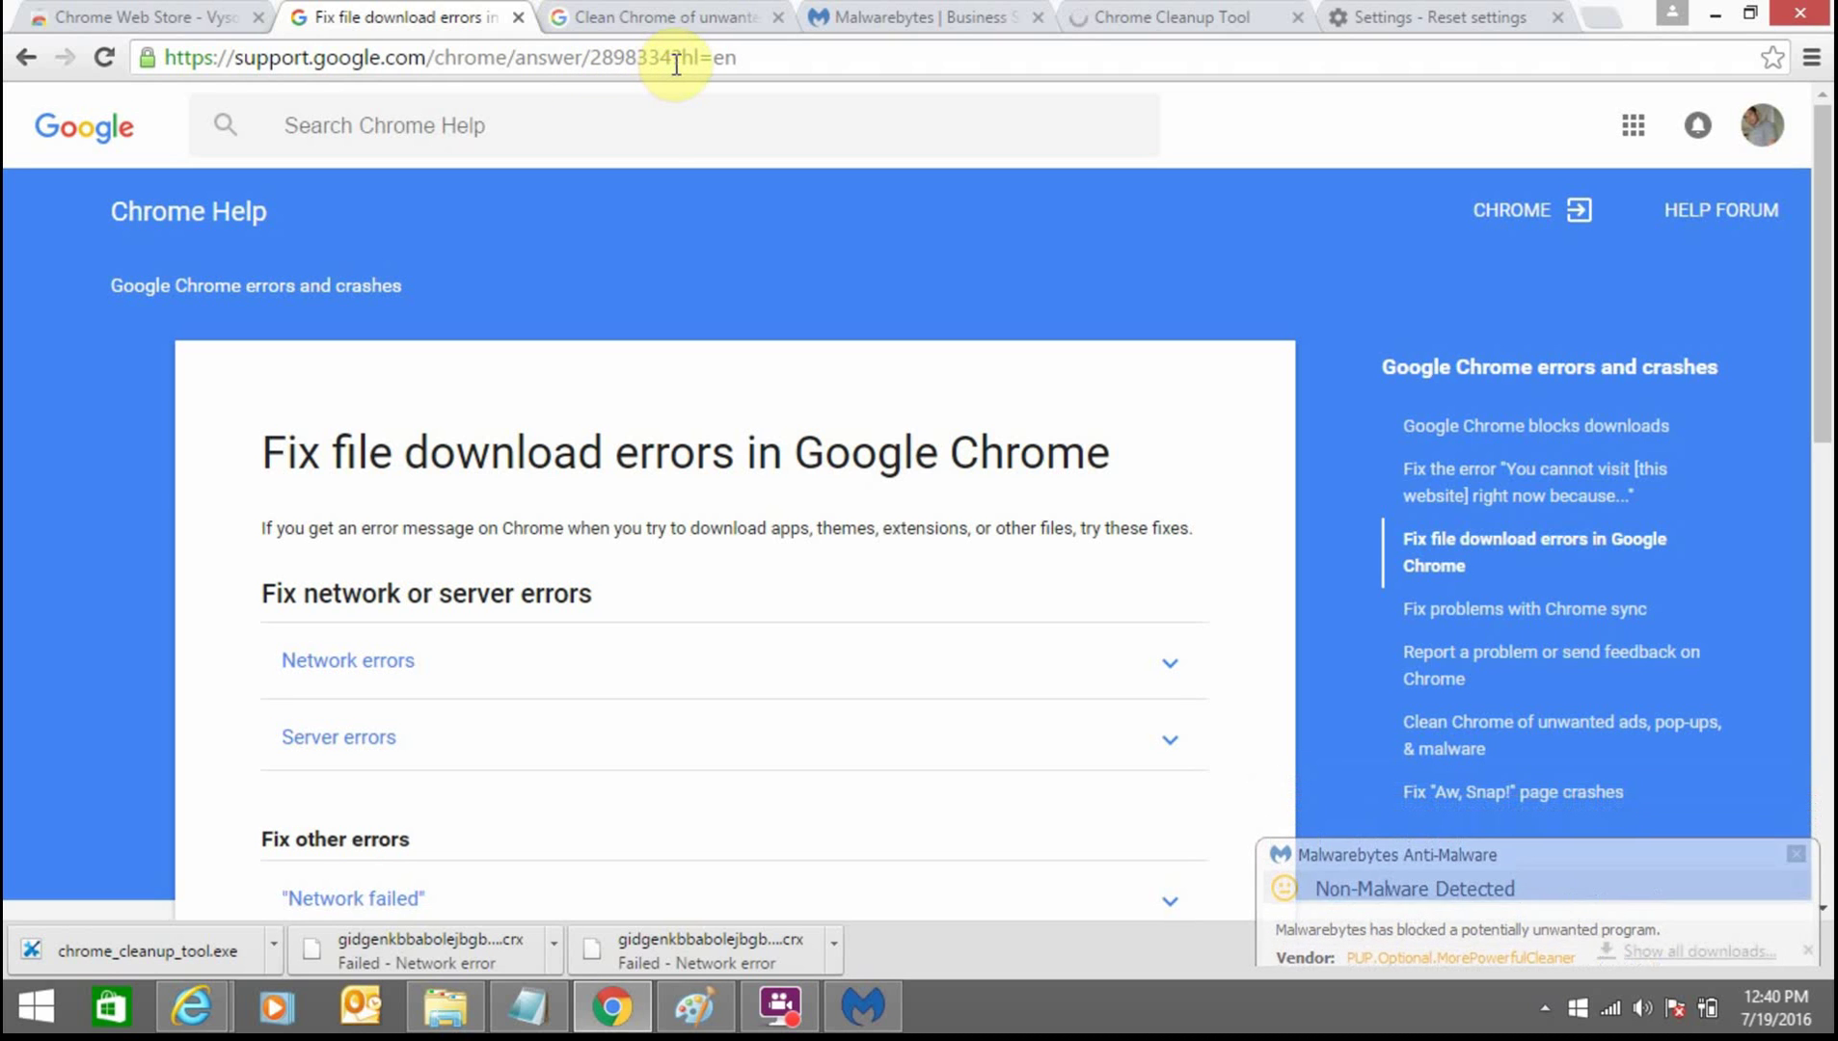
Glance at the Clean Chrome help tab, then return to the Settings tab until the reset finishes
click(631, 12)
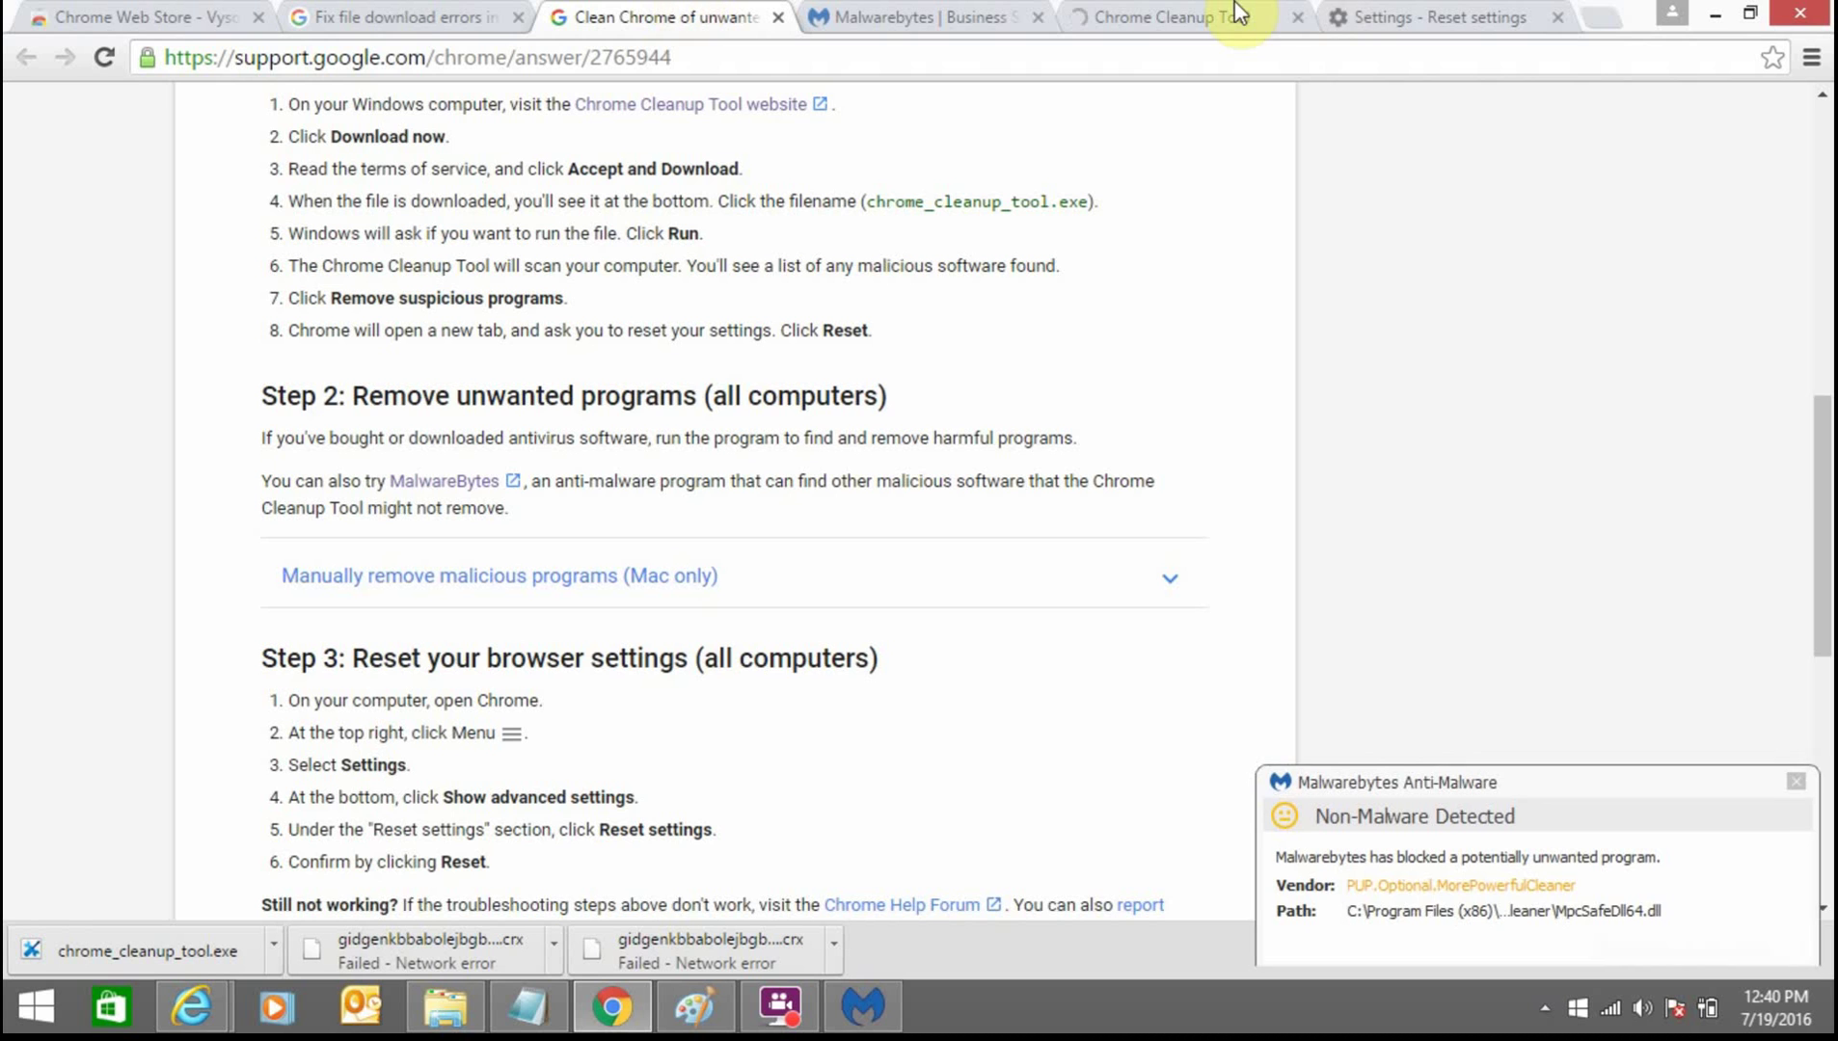
click(1359, 11)
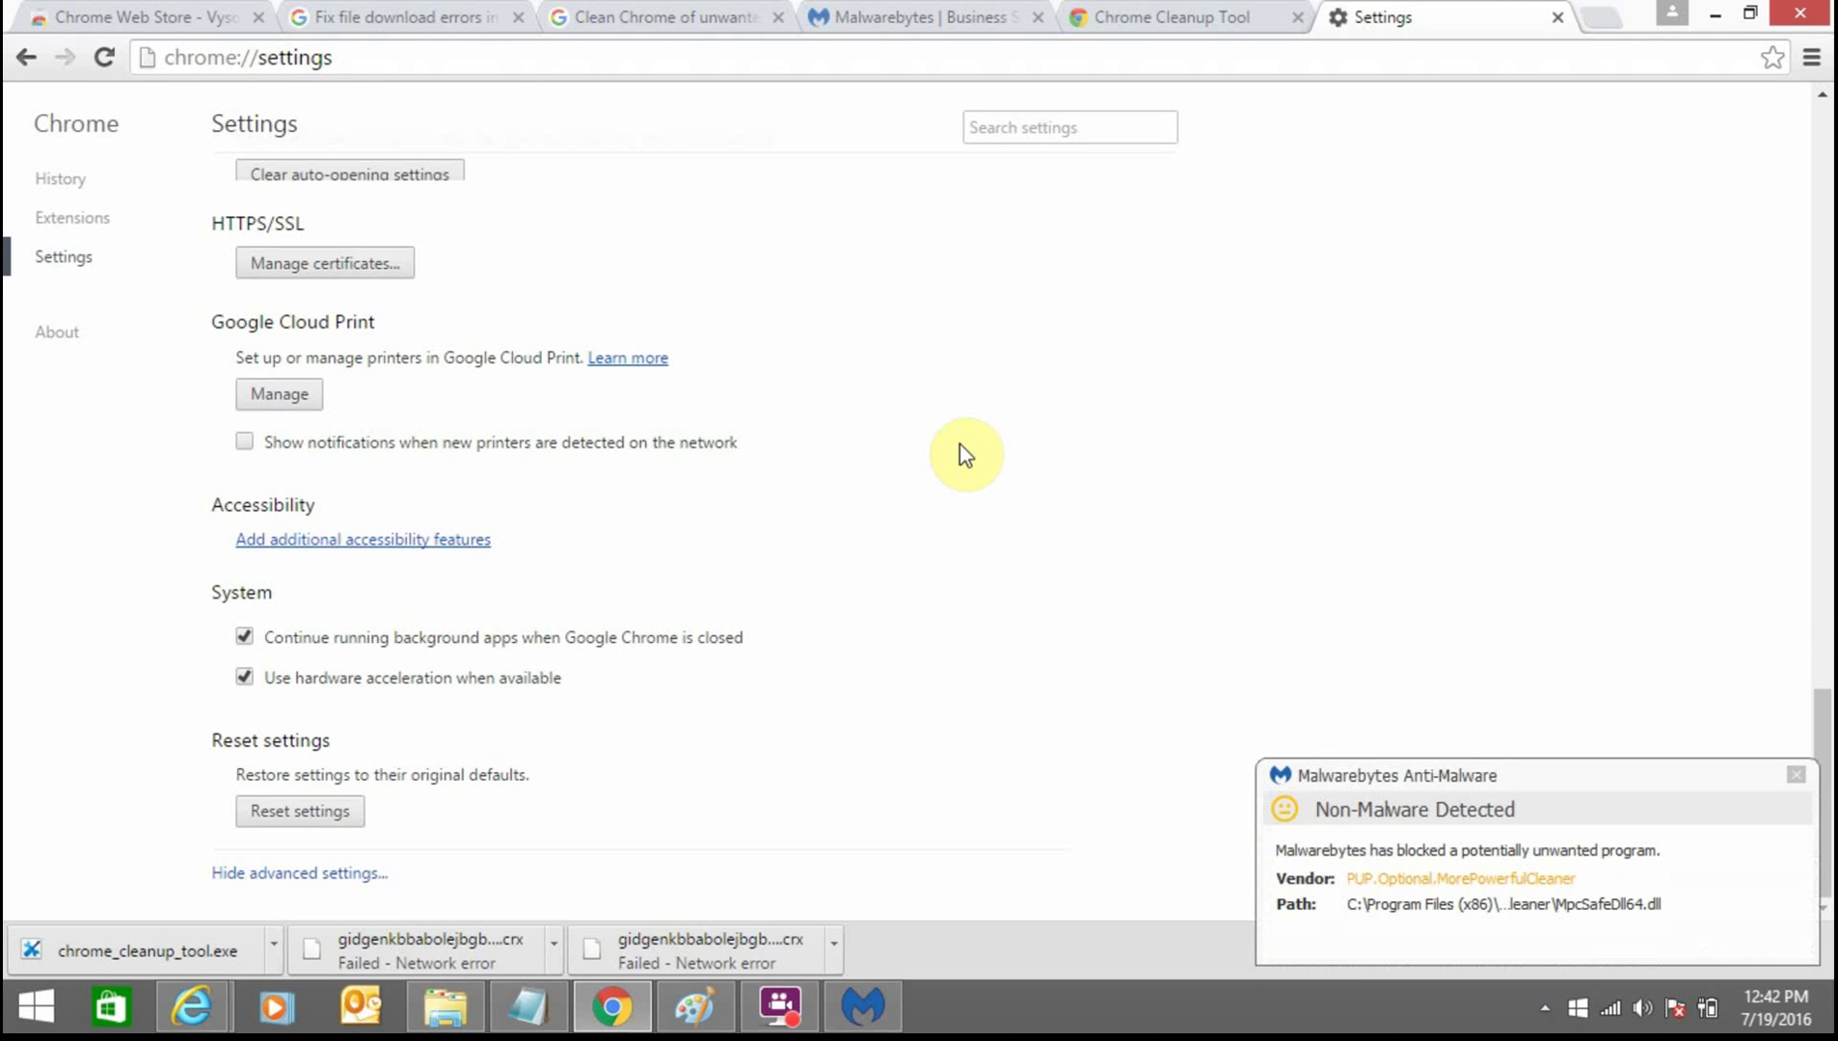
Close the Settings, Chrome Cleanup Tool and Malwarebytes tabs so Chrome quits, then show the desktop
key(ctrl+w)
key(ctrl+w)
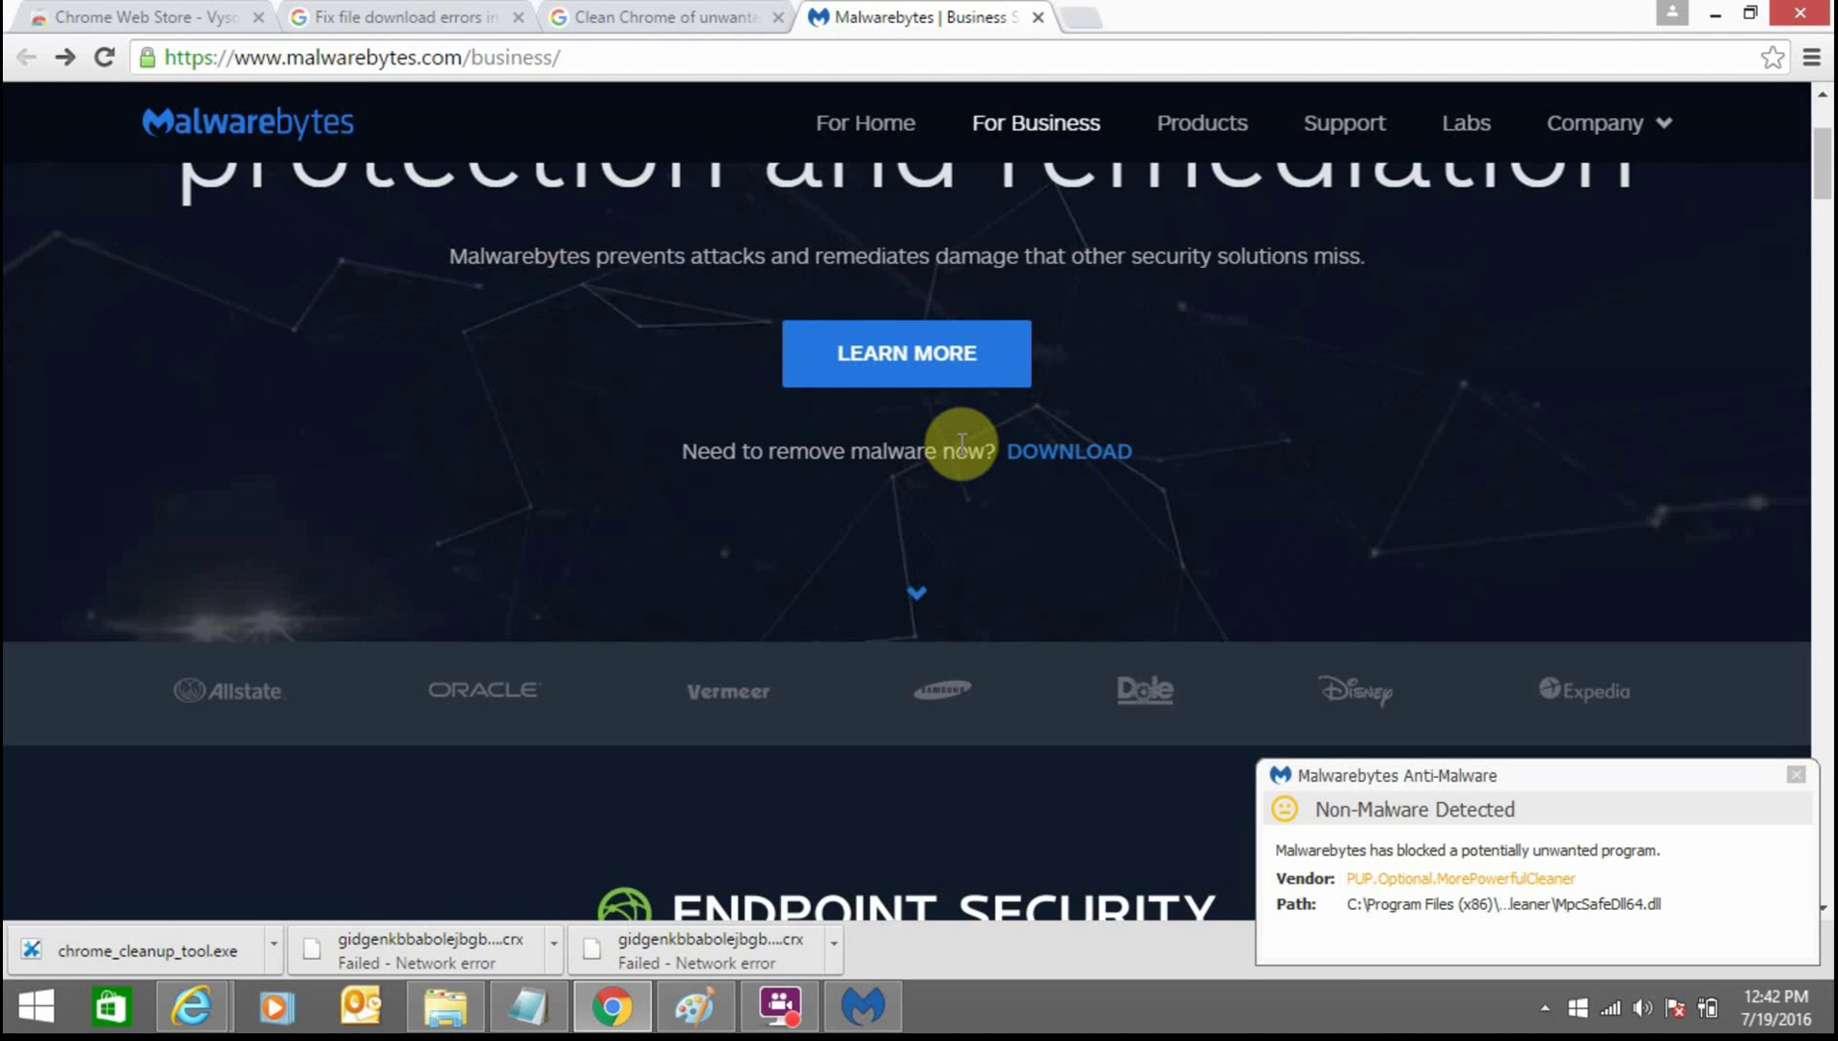
key(ctrl+w)
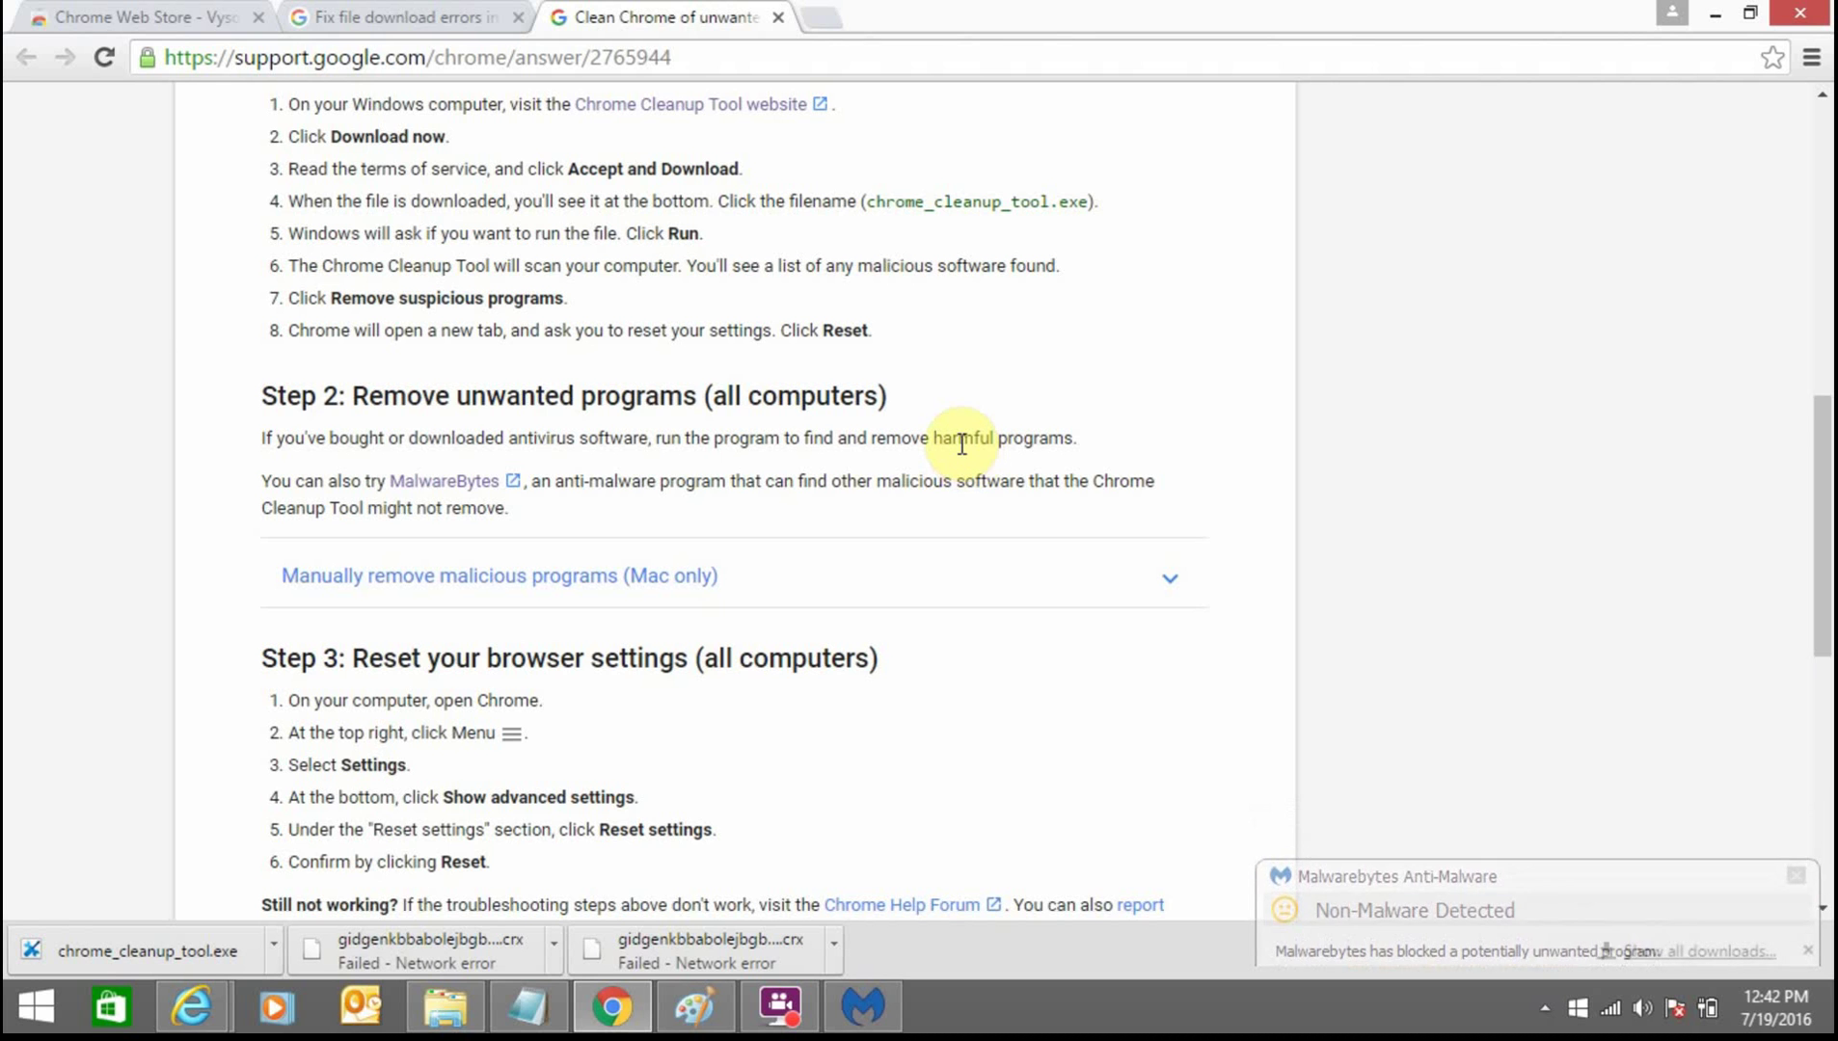
key(ctrl+w)
key(ctrl+w)
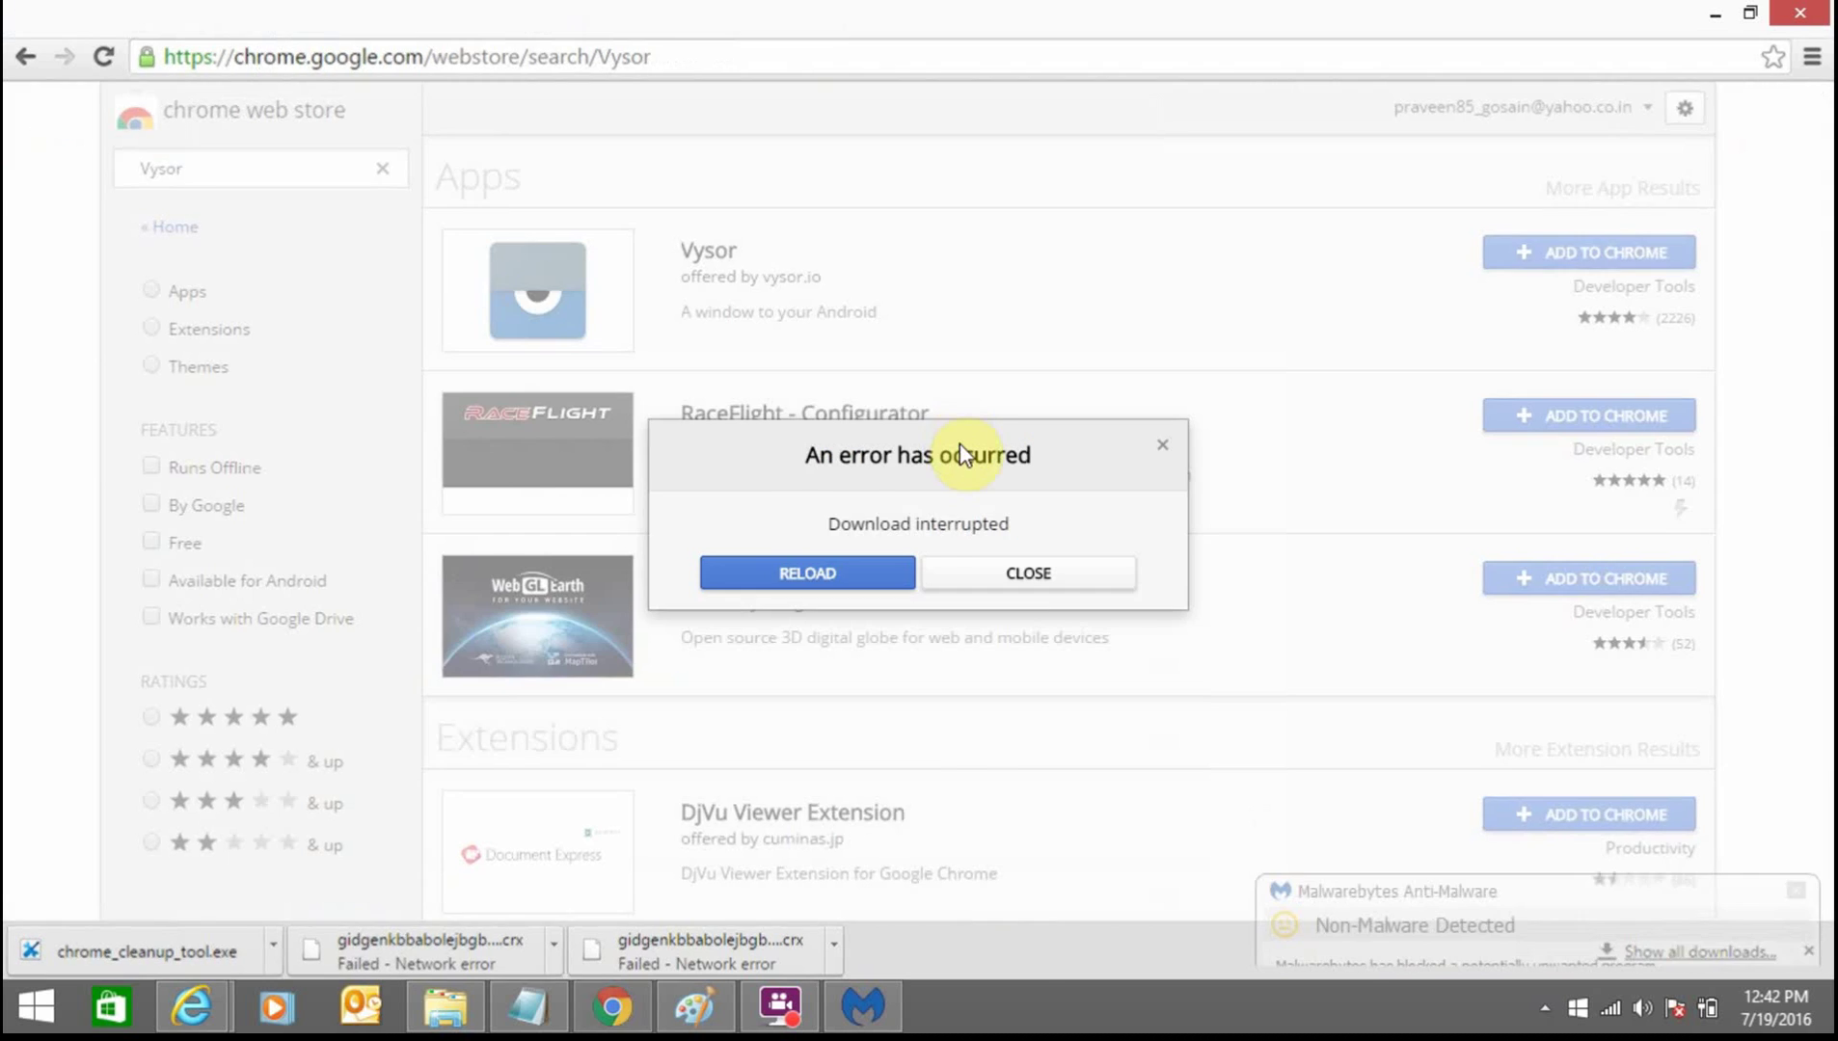
key(ctrl+w)
key(super+d)
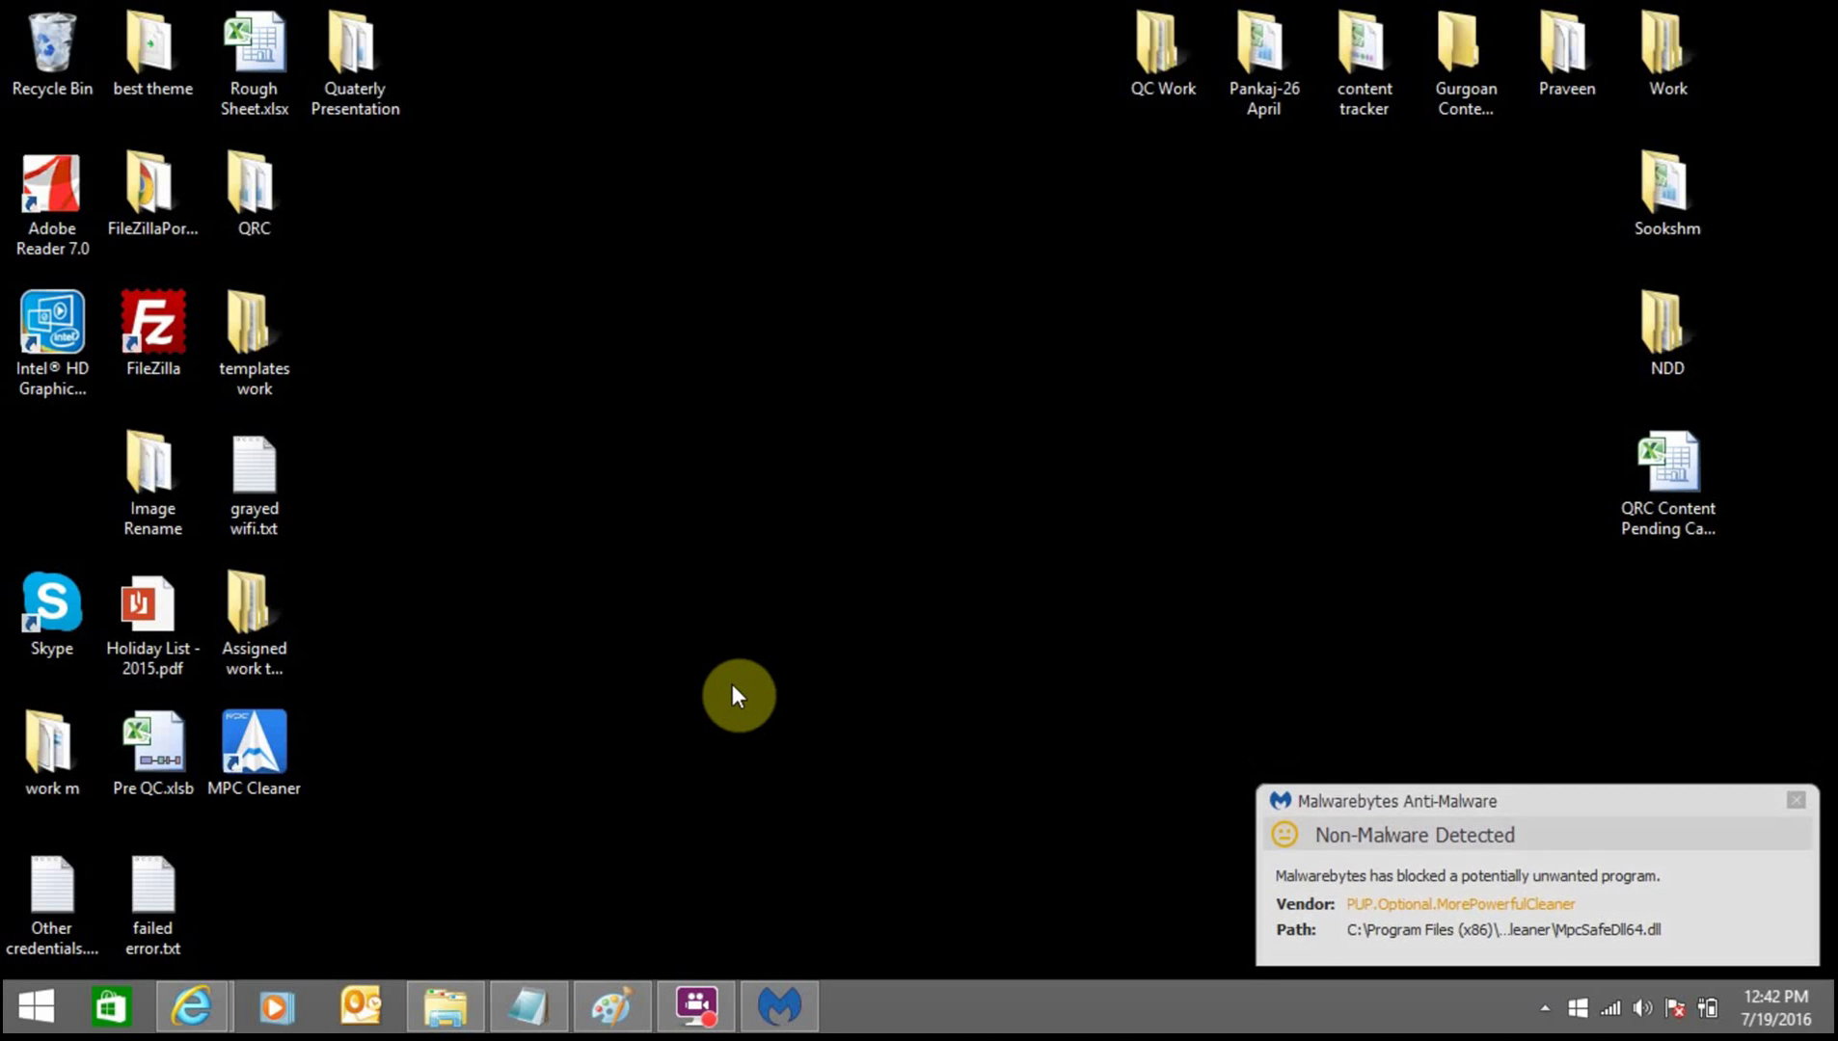
key(super)
text(chrome Browser - Google)
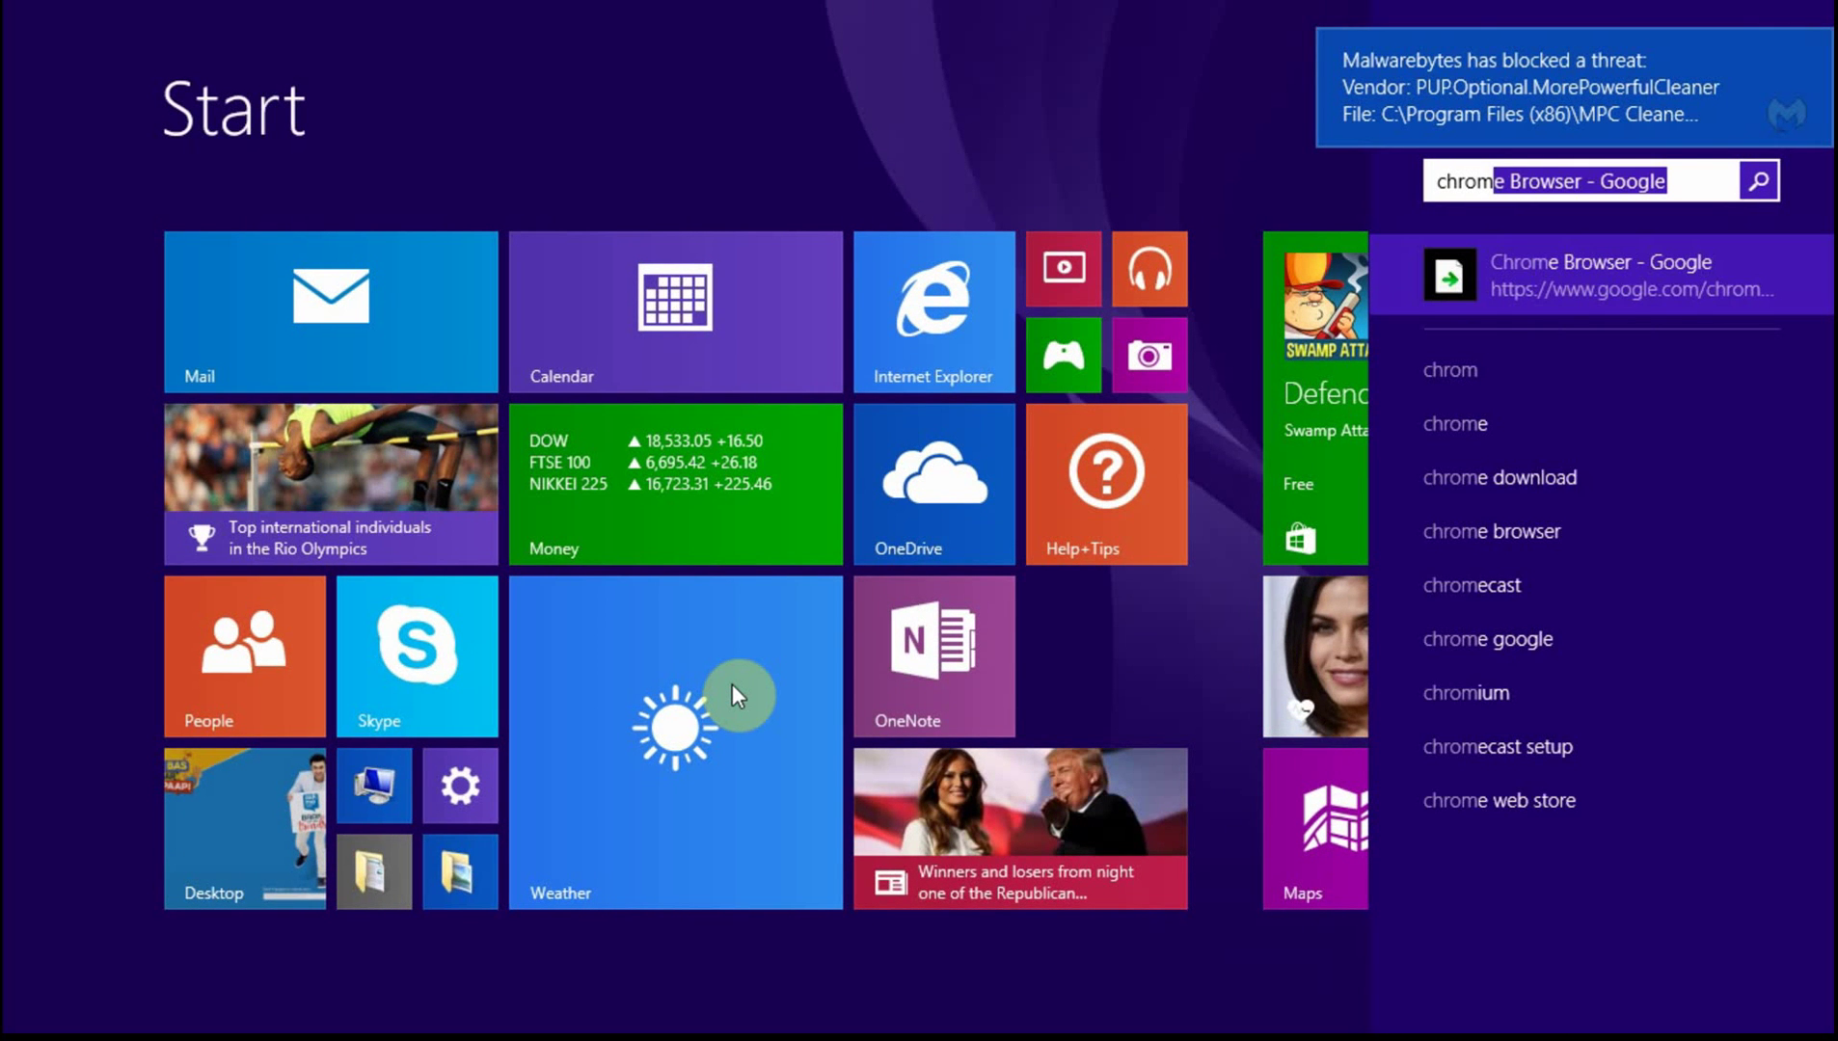
key(super)
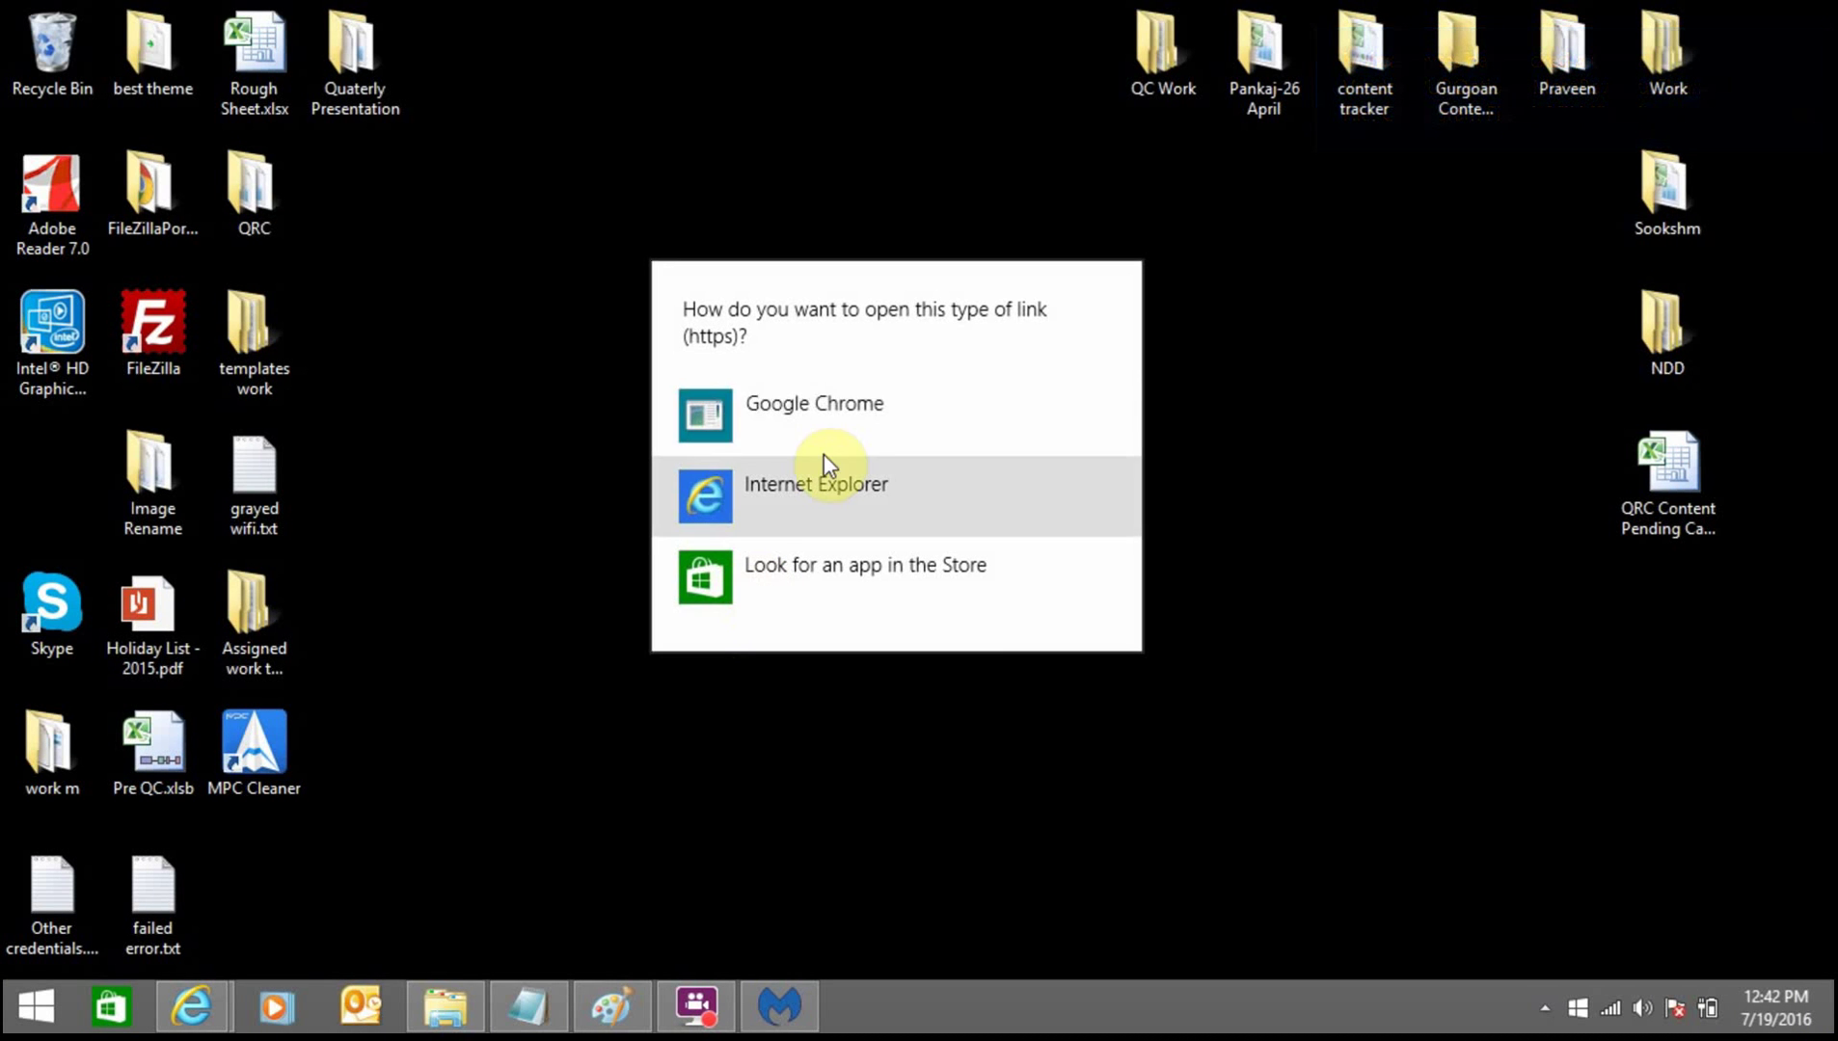
click(883, 403)
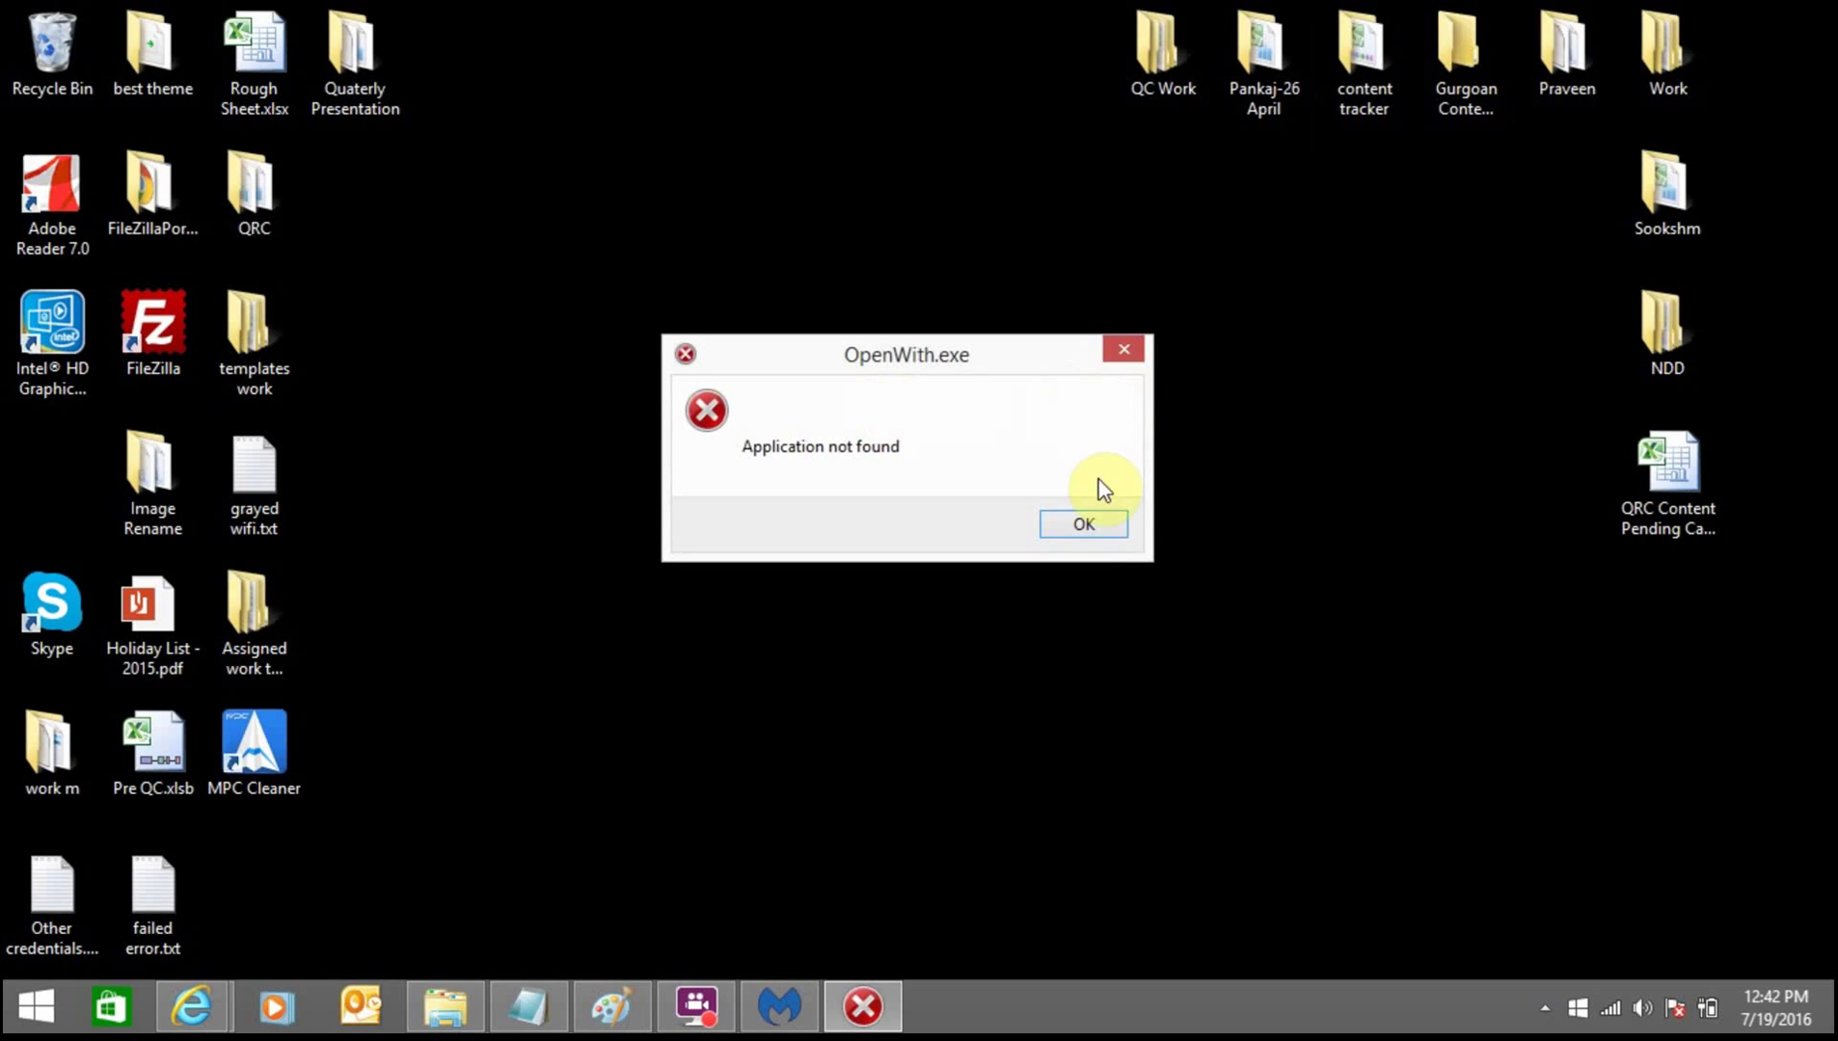
click(1084, 526)
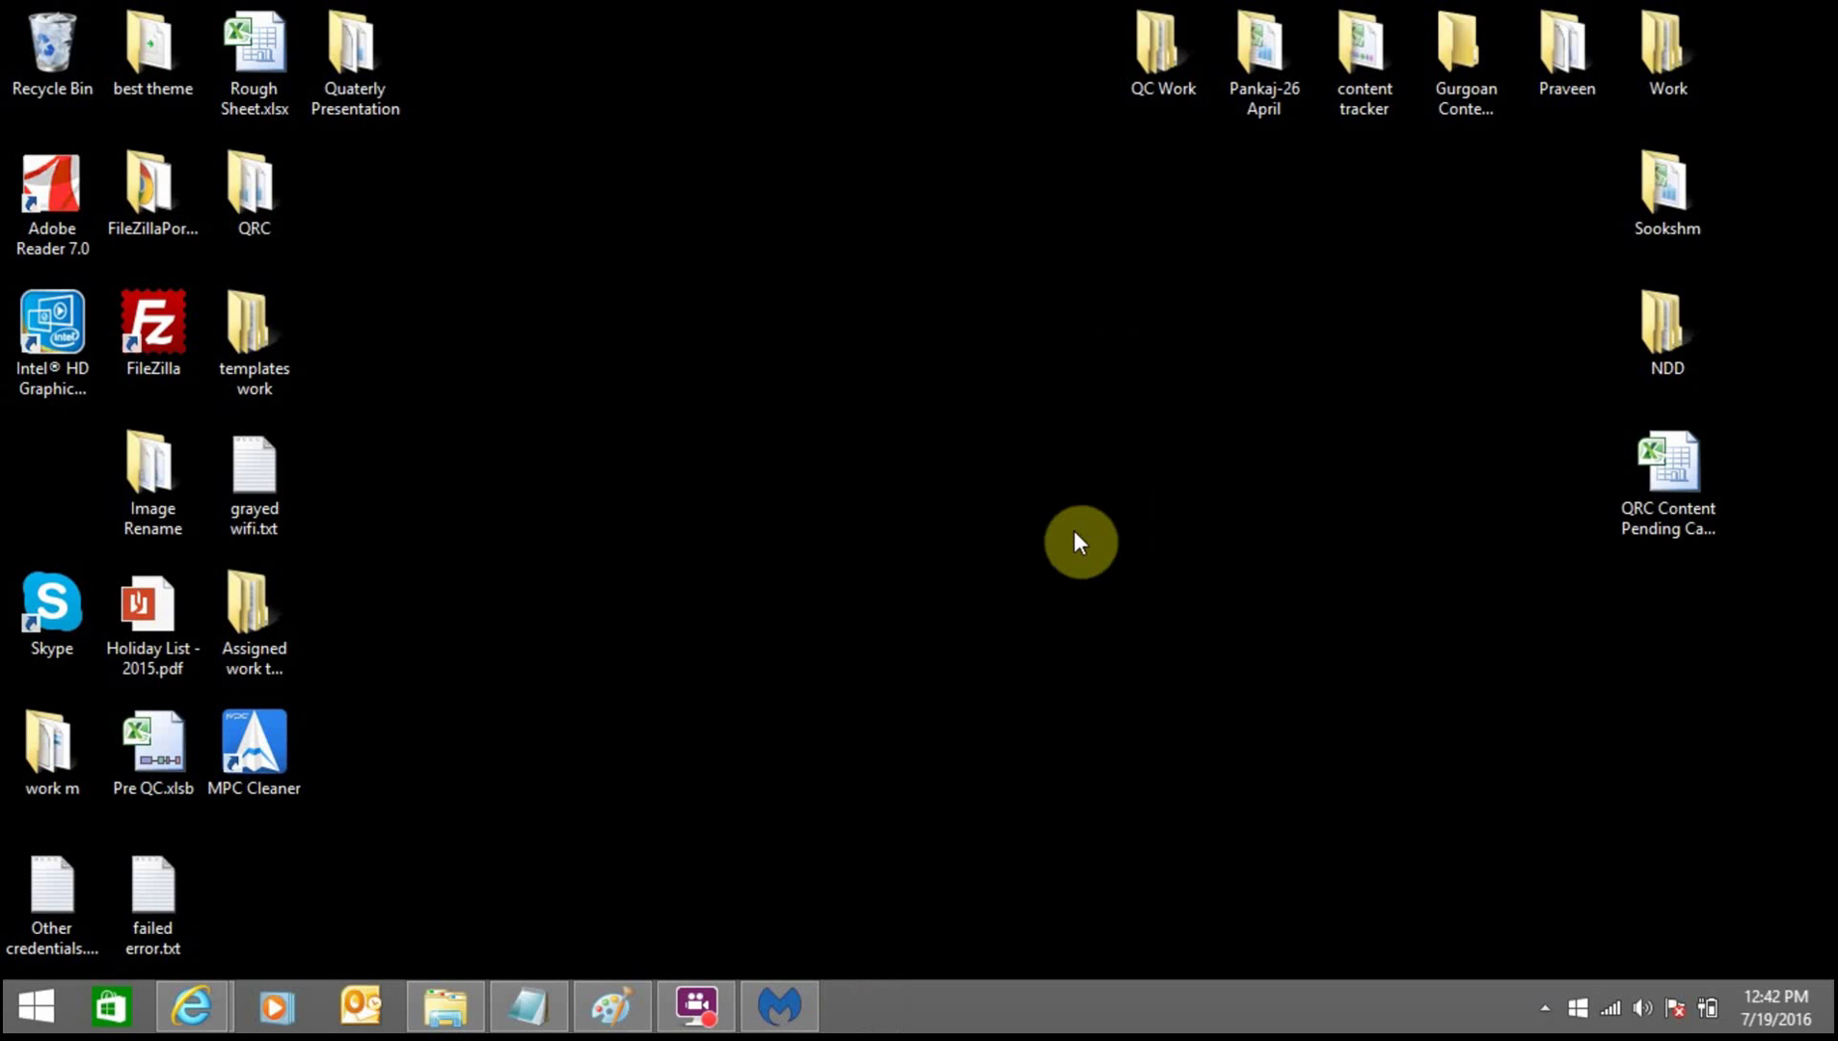
Retry launching Chrome via a Start search for 'google chrom', dismiss the Application not found error, then bring up FlashBack
key(super)
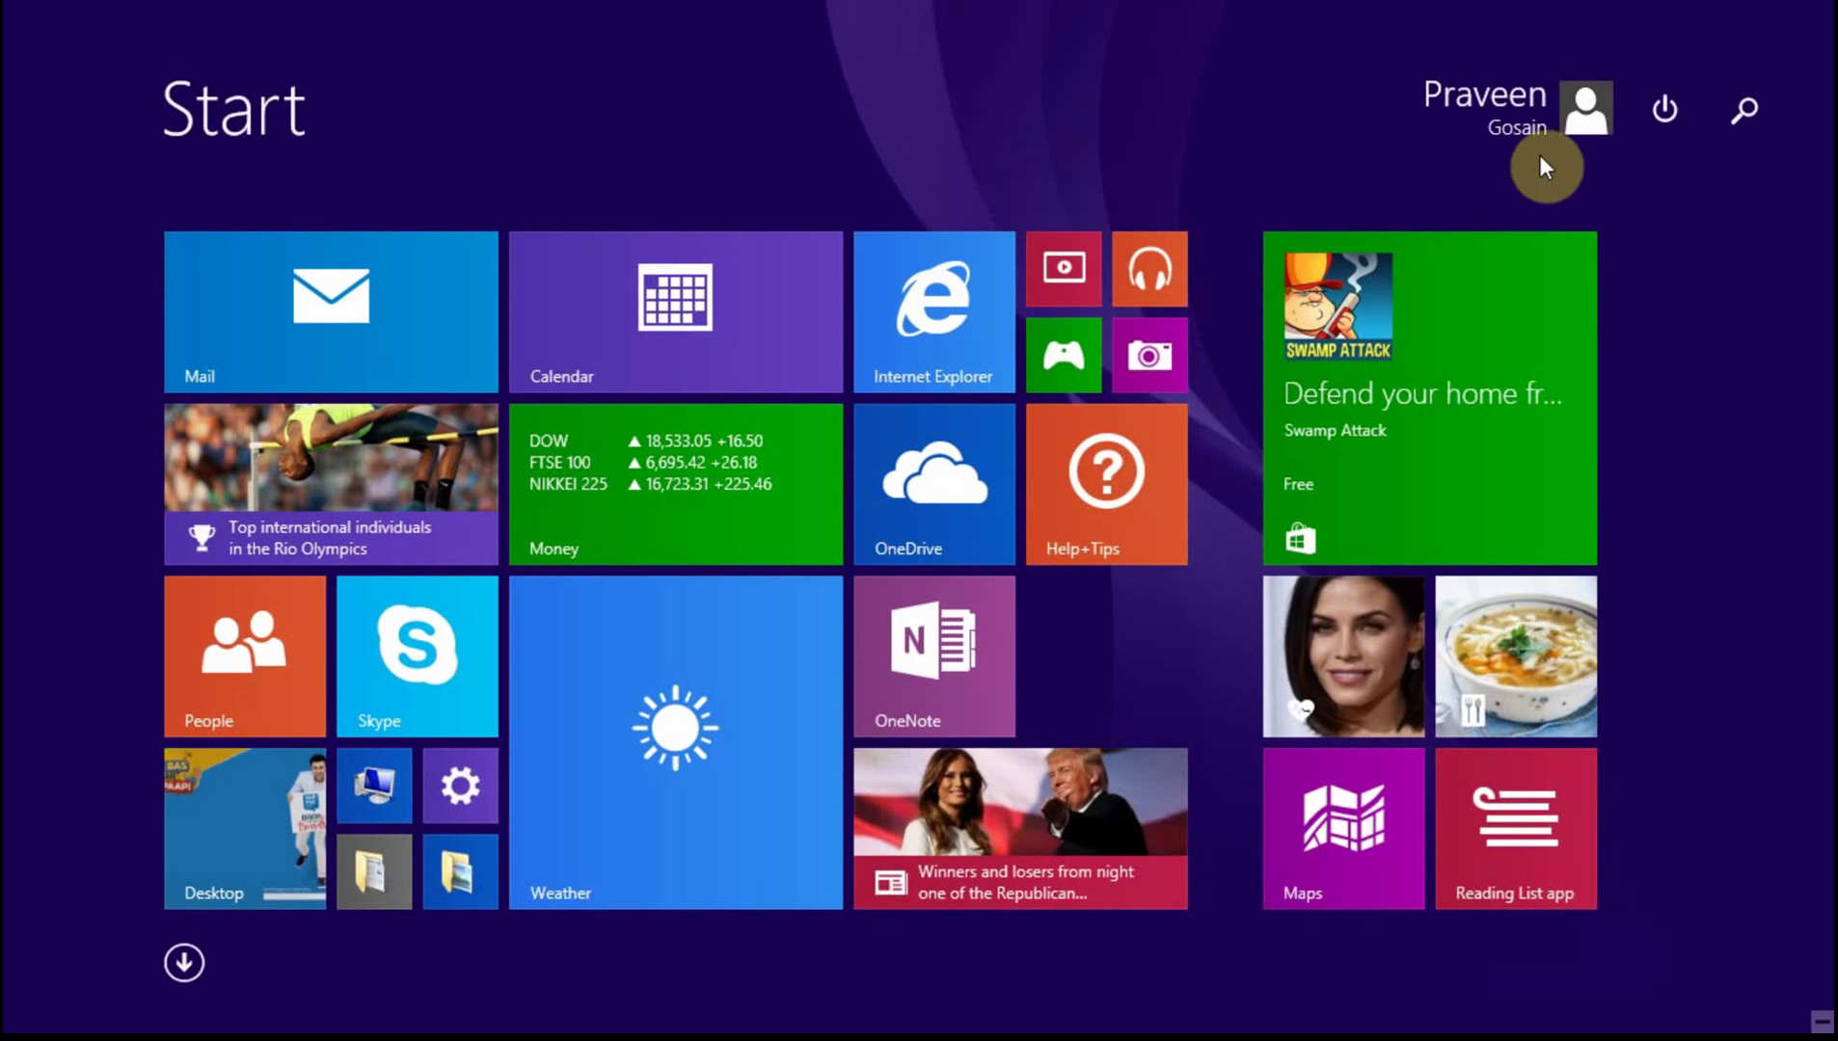
mouse_move(1766, 112)
text(google)
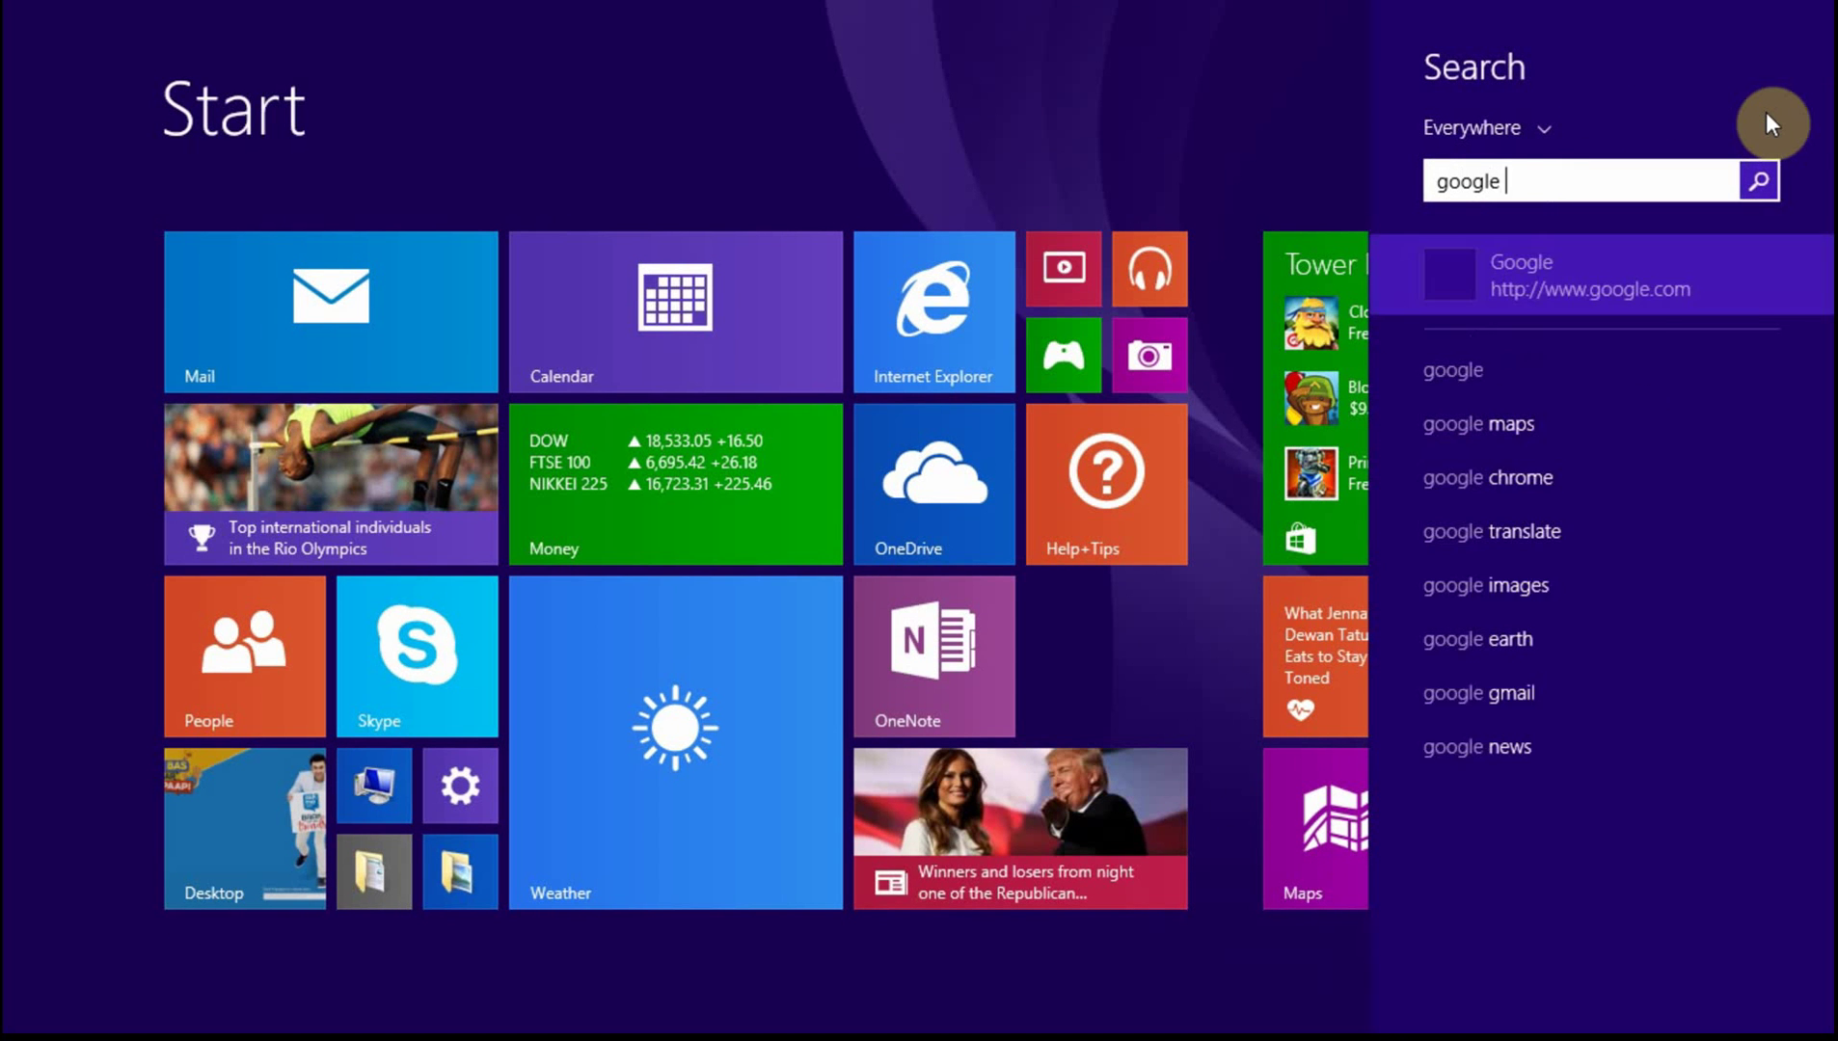
text( chrome)
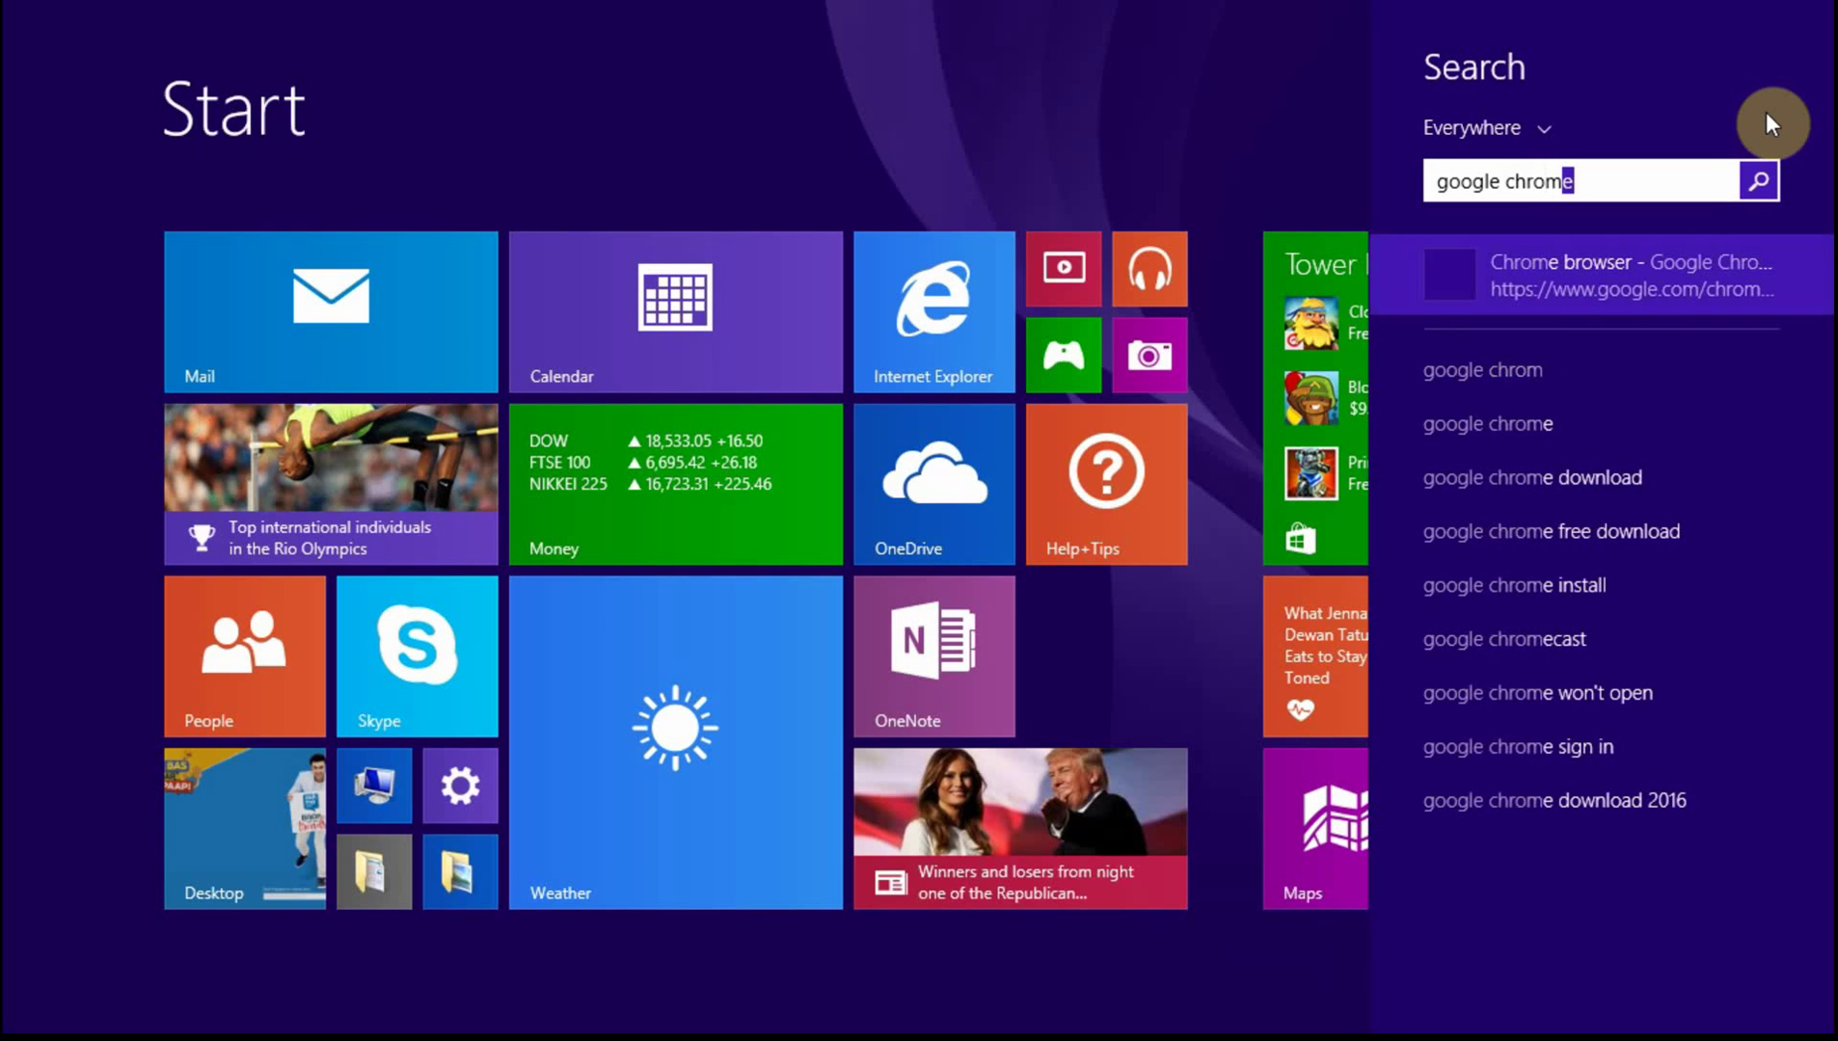
key(Return)
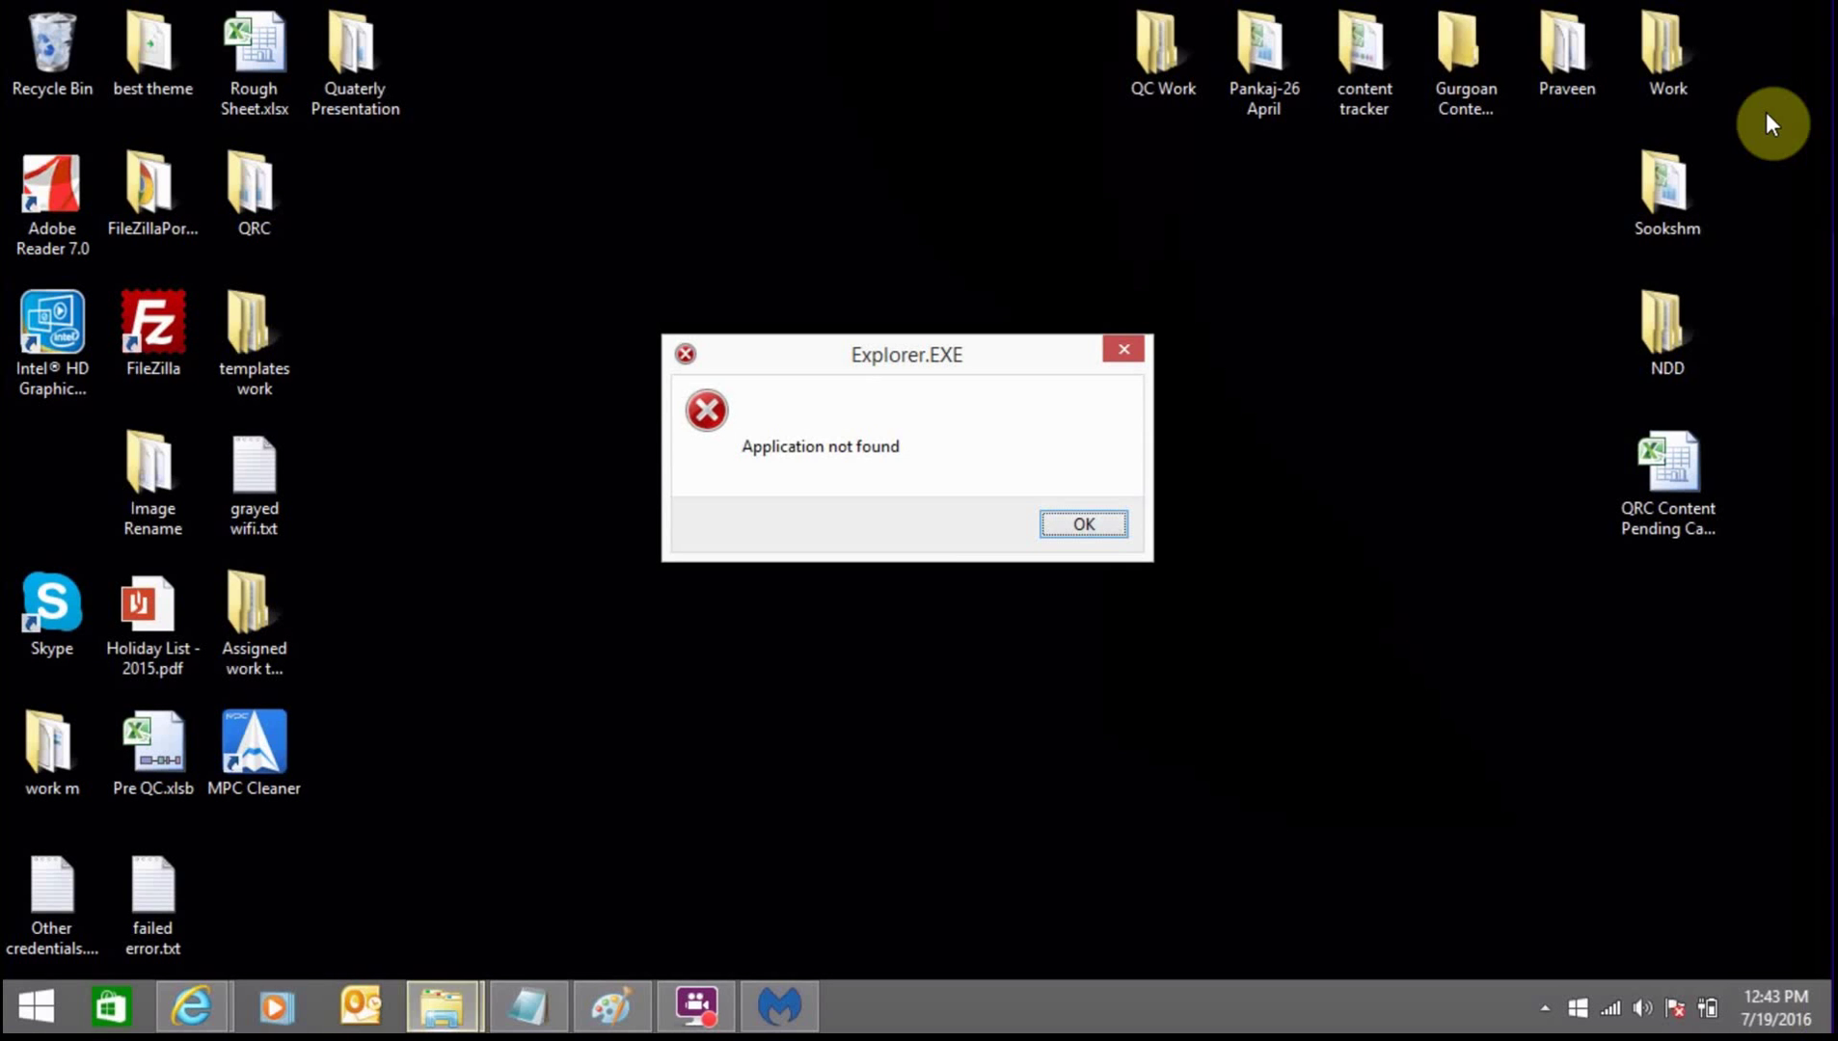
click(1083, 528)
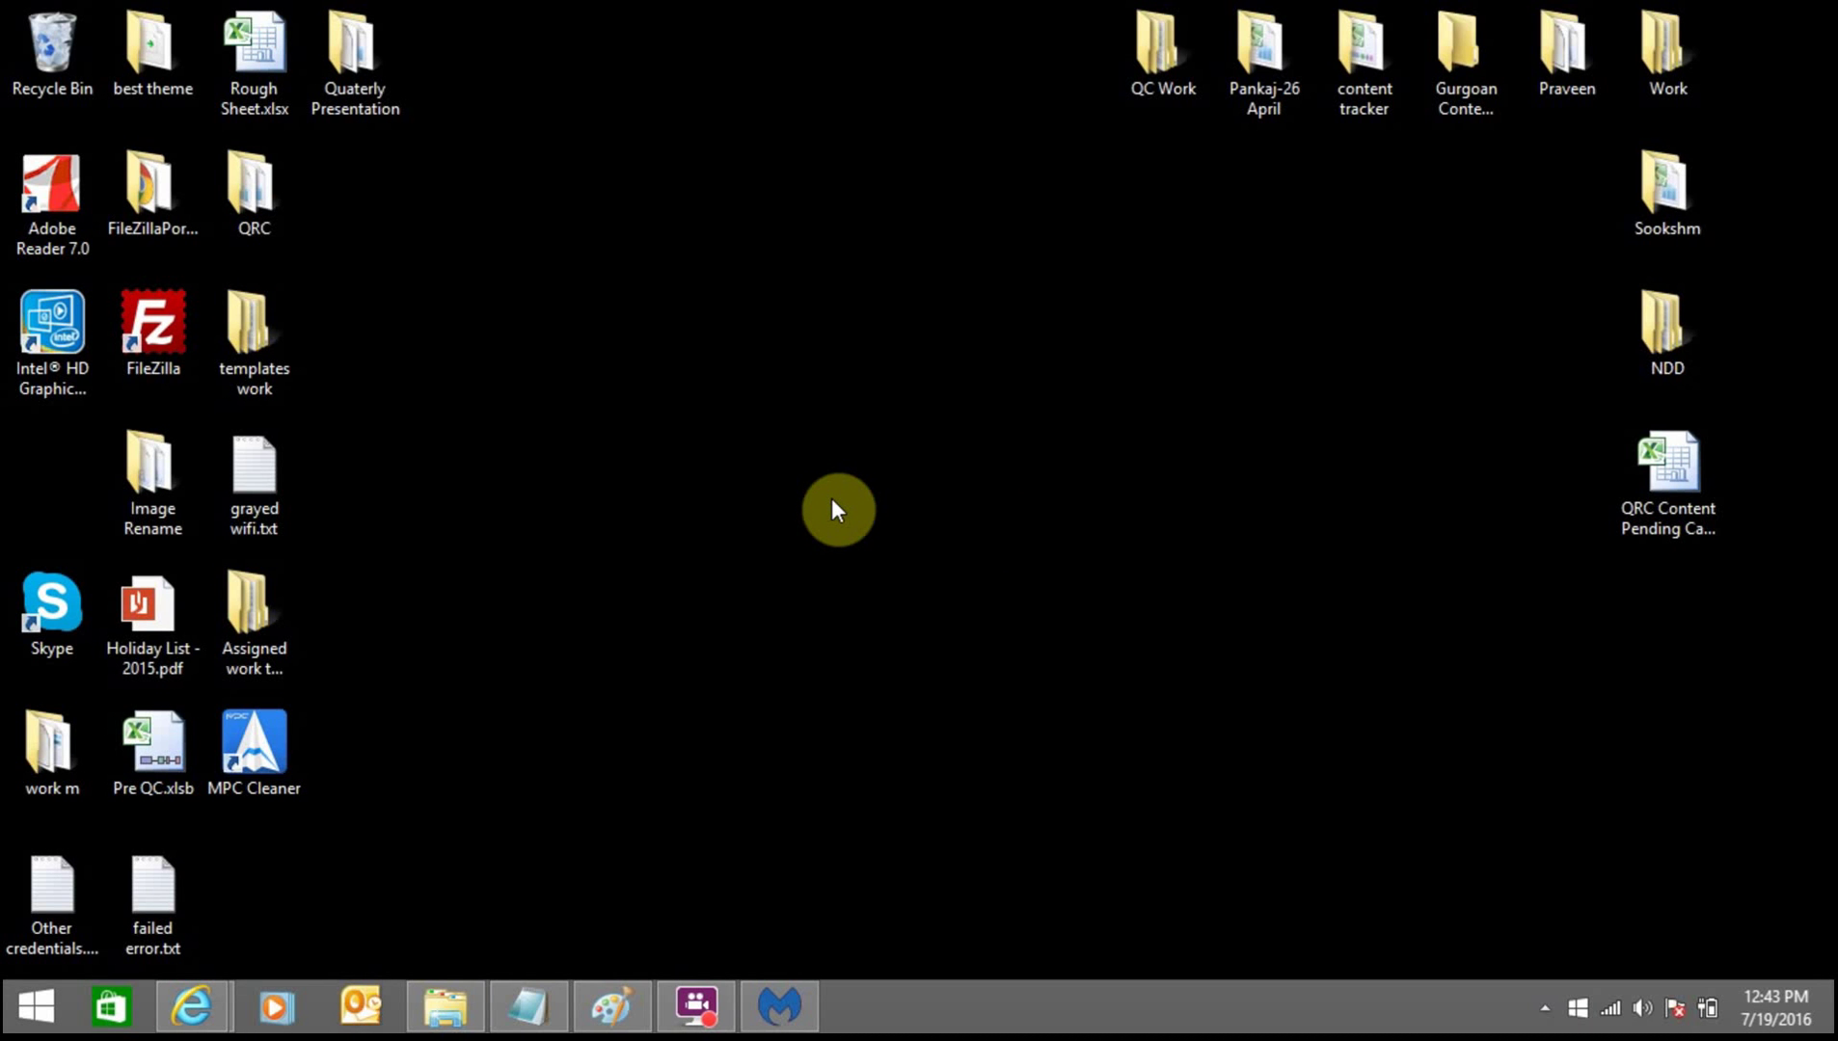
click(701, 1006)
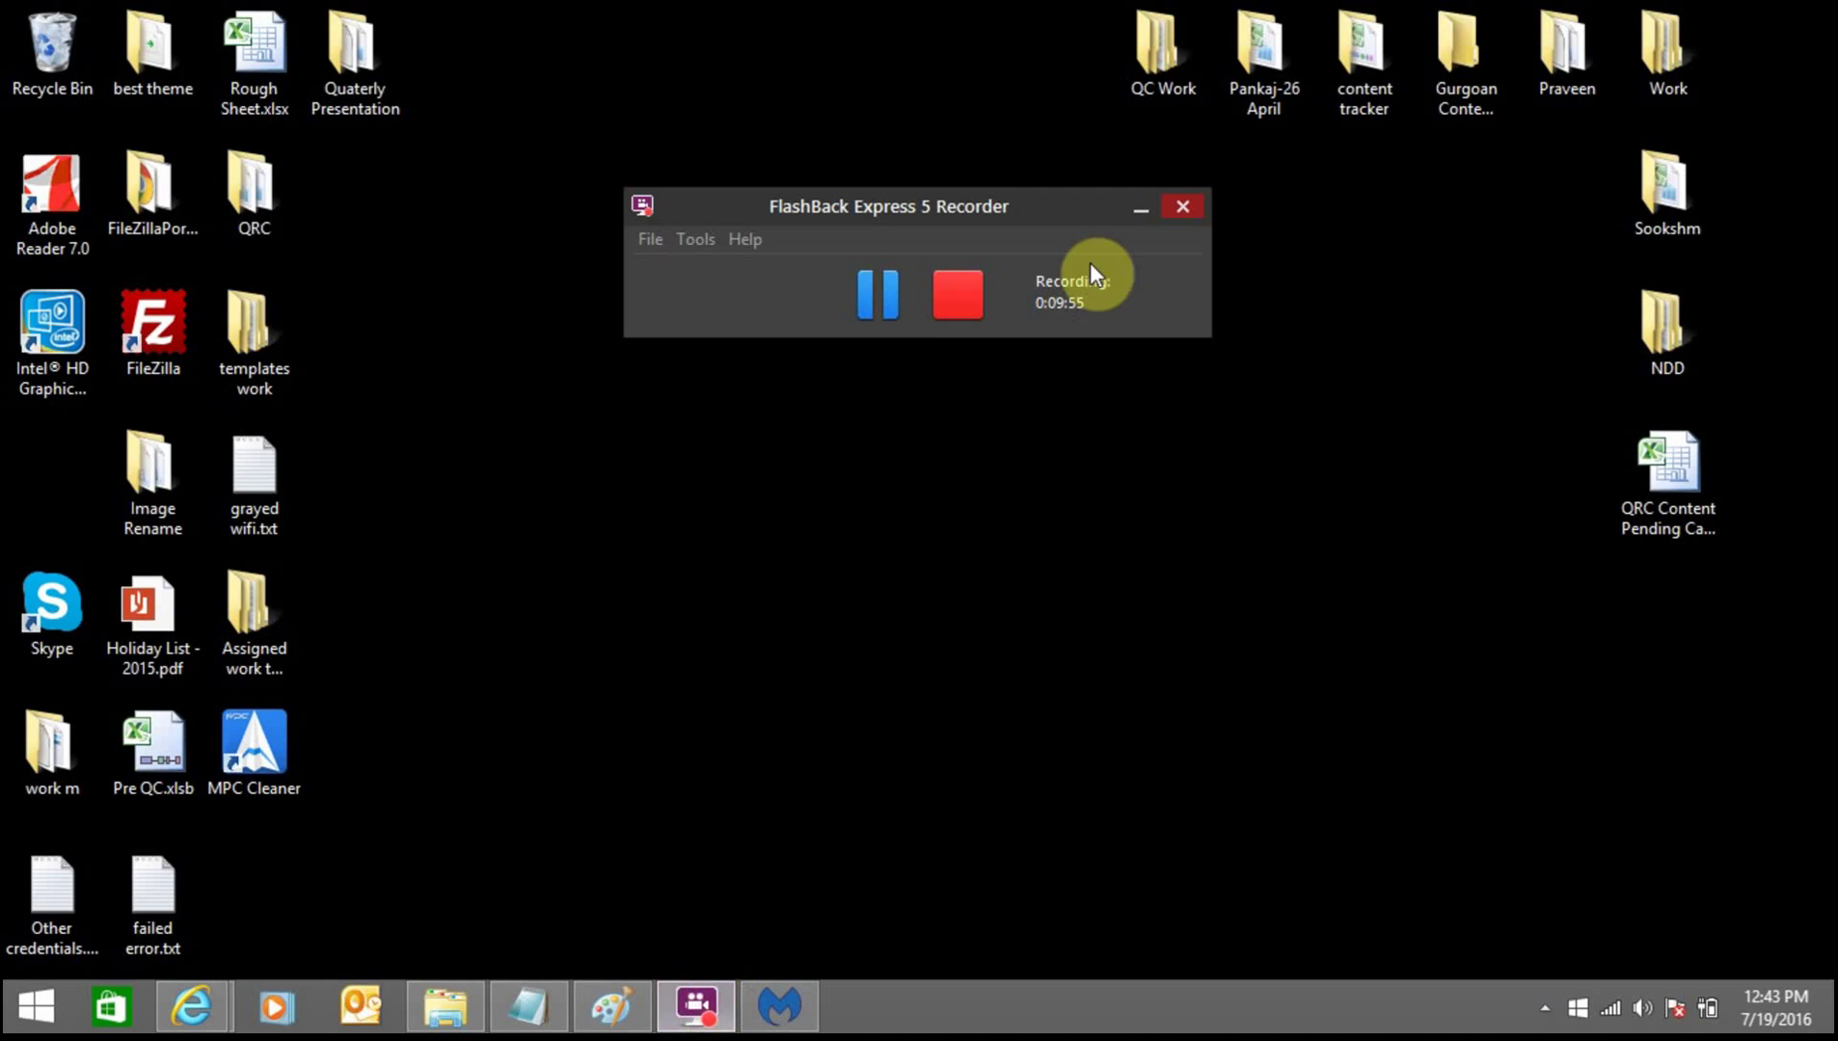